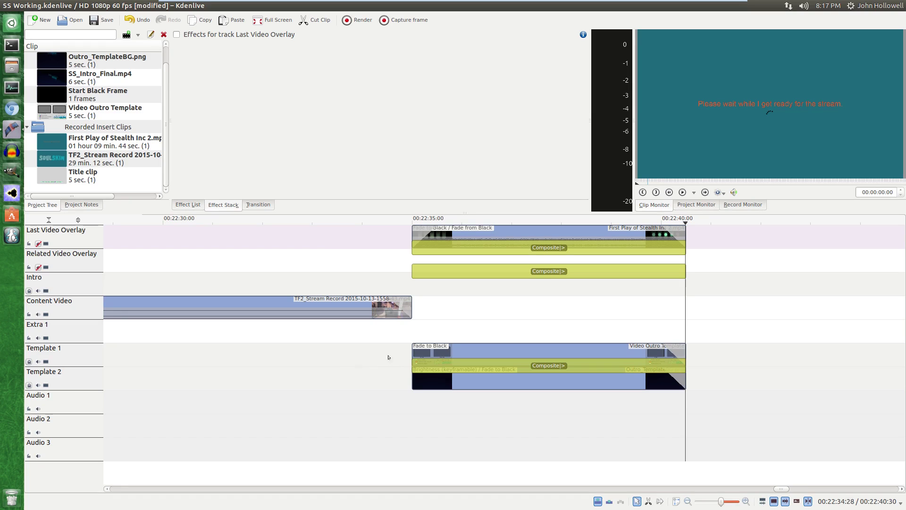
Examine where the content video meets the outro clips and view the whole project on the timeline
left_click(403, 277)
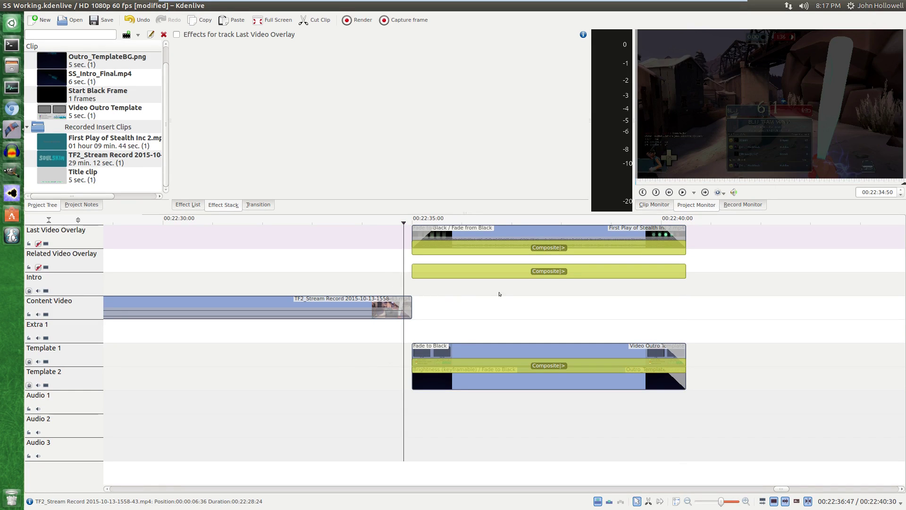
scroll(499, 294, "up", 2)
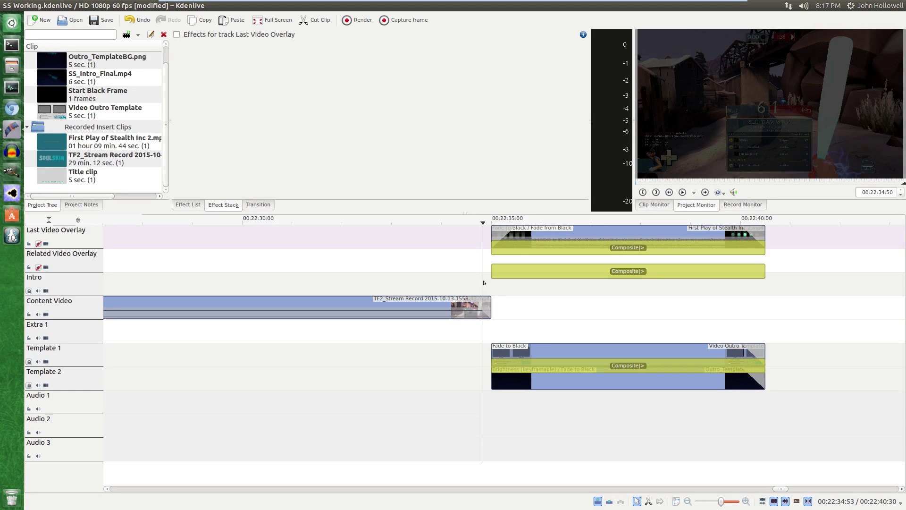
scroll(483, 282, "up", 5)
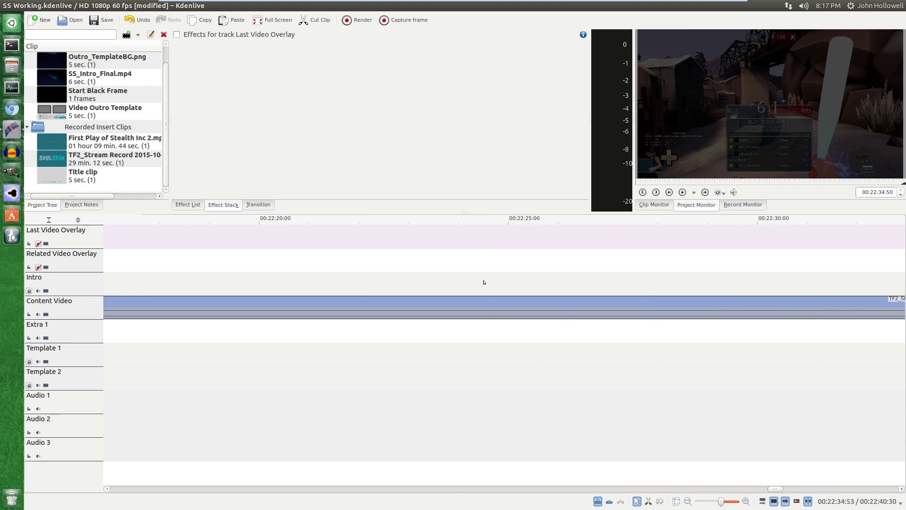
scroll(484, 282, "down", 5)
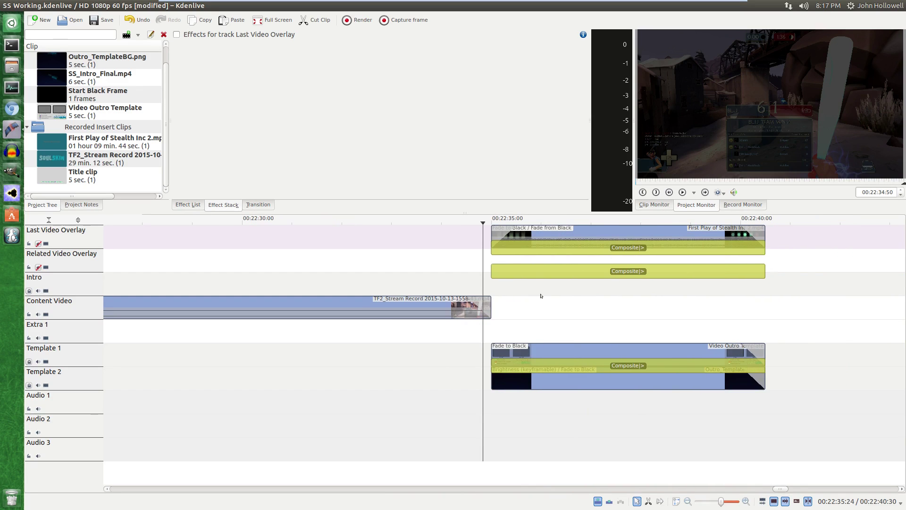
scroll(507, 292, "down", 3)
scroll(408, 284, "up", 2)
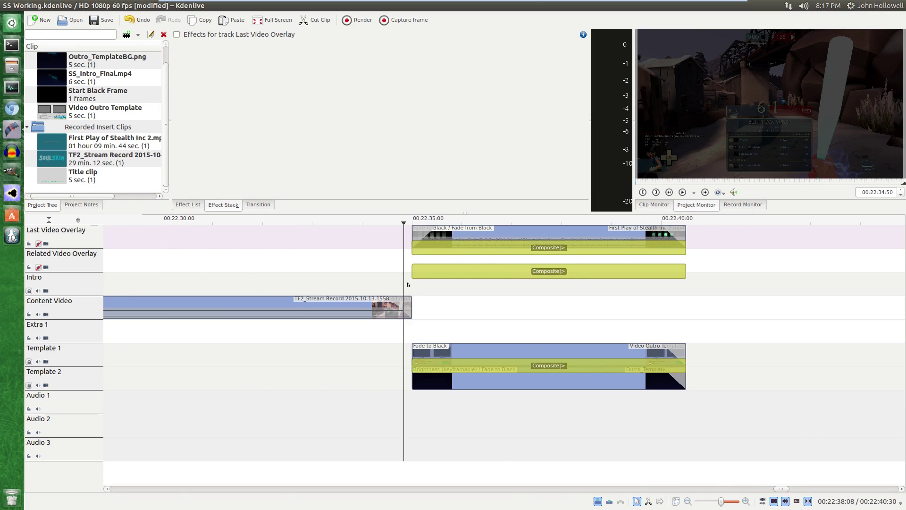
scroll(407, 285, "down", 3)
scroll(476, 280, "up", 5)
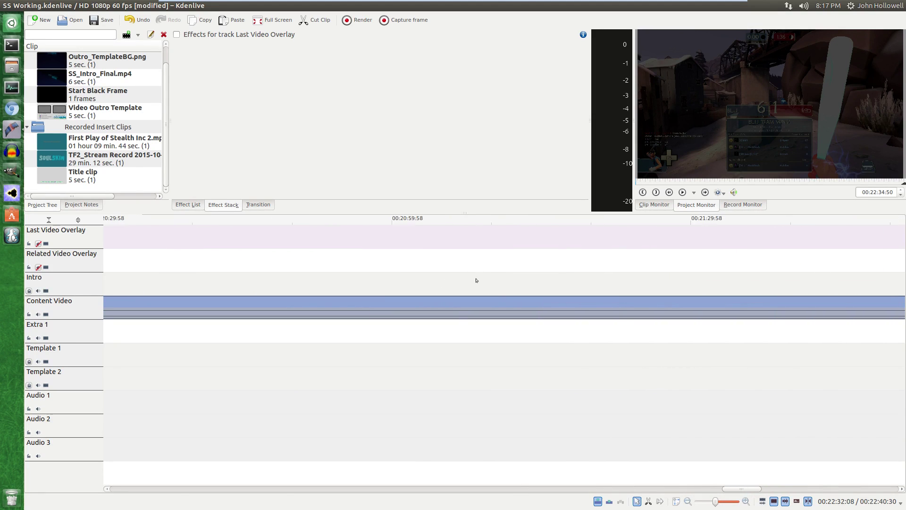
scroll(476, 280, "up", 5)
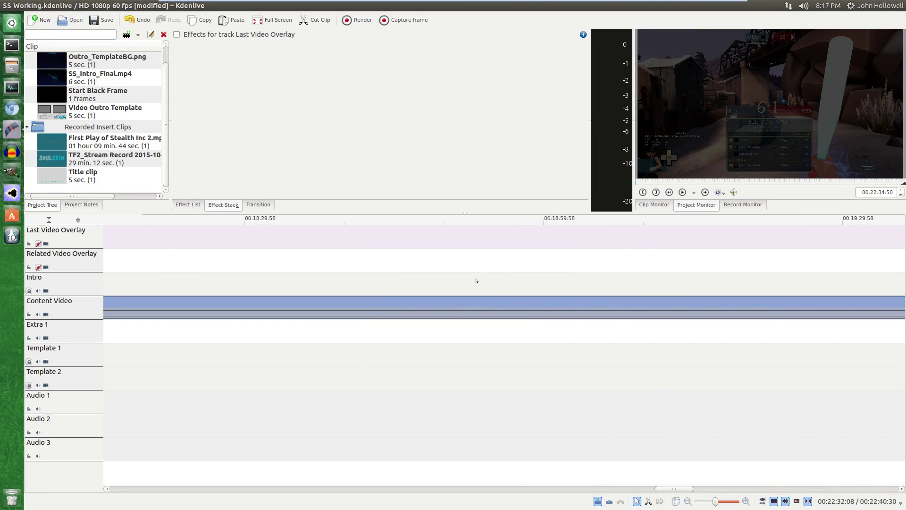
scroll(476, 281, "down", 2)
scroll(383, 275, "up", 5)
scroll(383, 275, "down", 3)
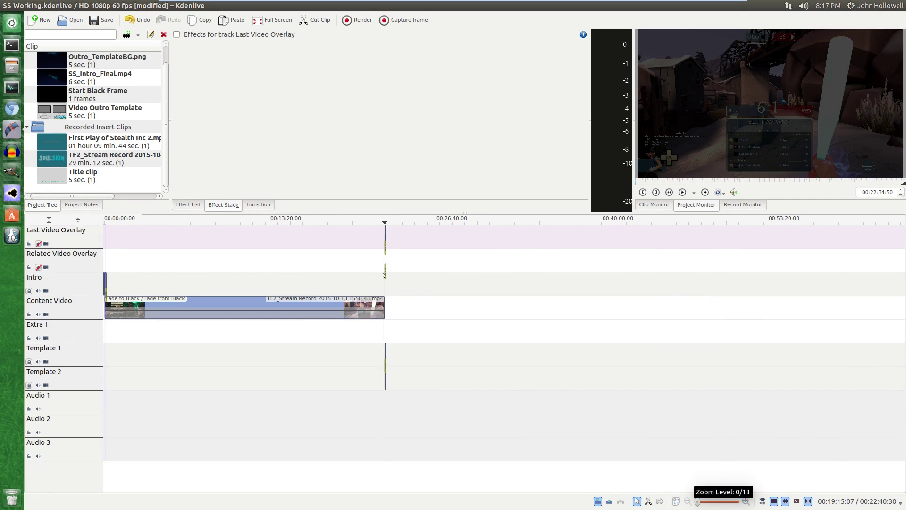
scroll(293, 276, "up", 1)
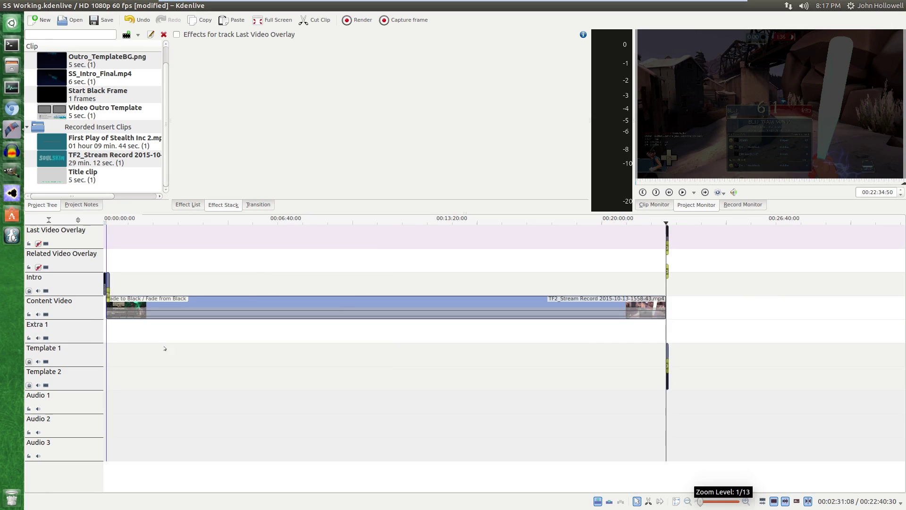
Scrub through the content video from the project start and display the TF2 stream clip's effects
key("Home")
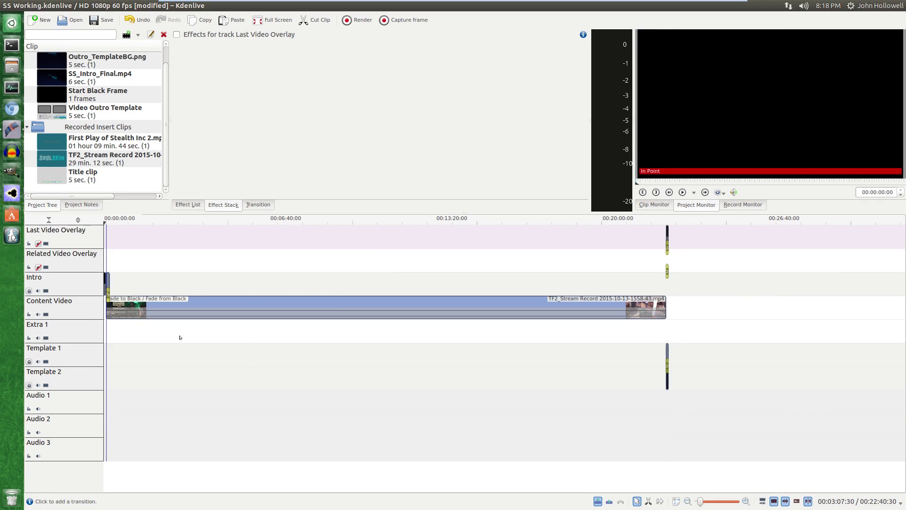
left_click_drag(192, 283, 584, 272)
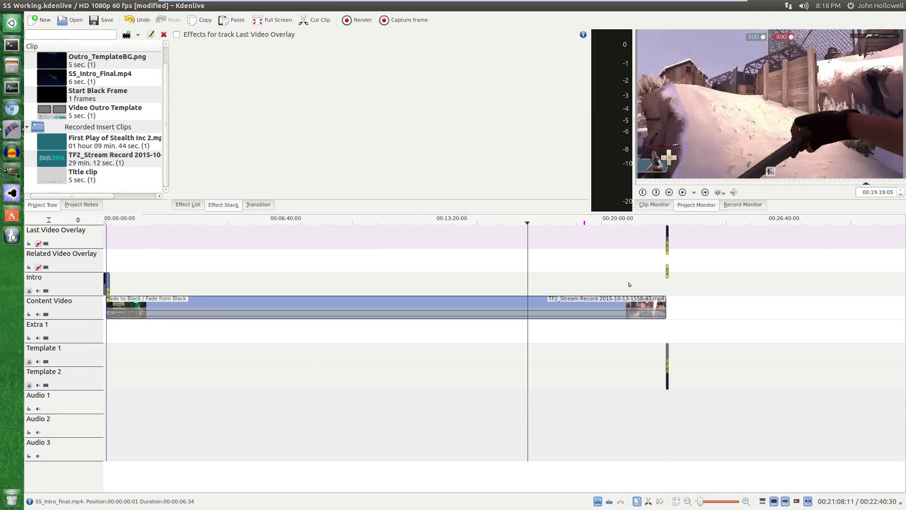
left_click(444, 306)
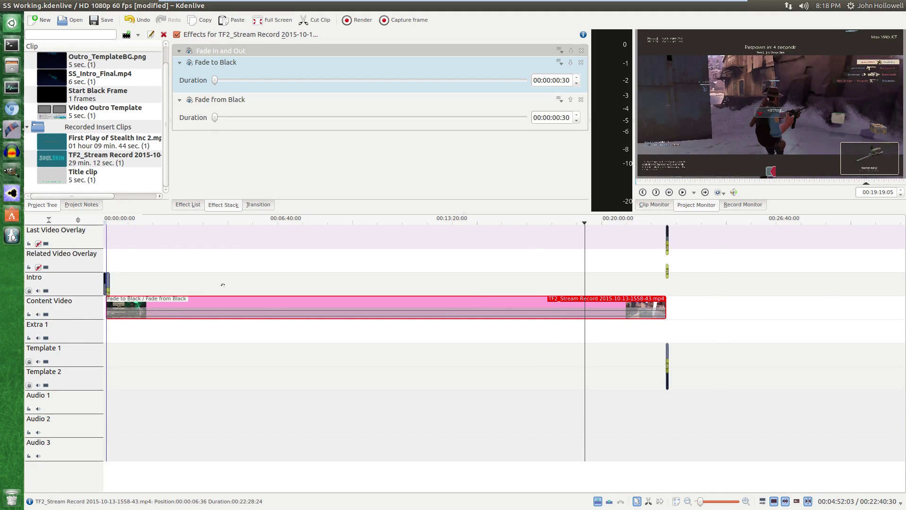
Scrub through the SS_Intro_Final.mp4 clip at the start of the Intro track
scroll(222, 283, "up", 5)
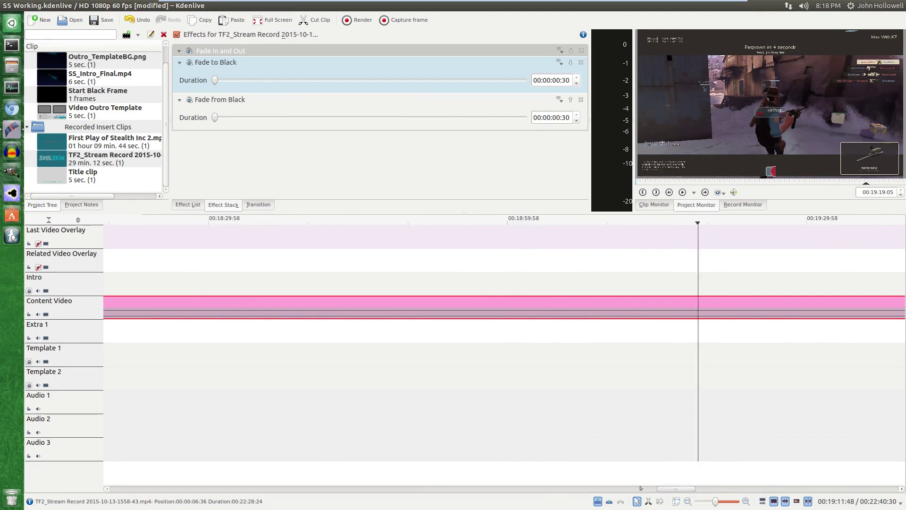
left_click_drag(682, 488, 125, 488)
left_click(138, 299)
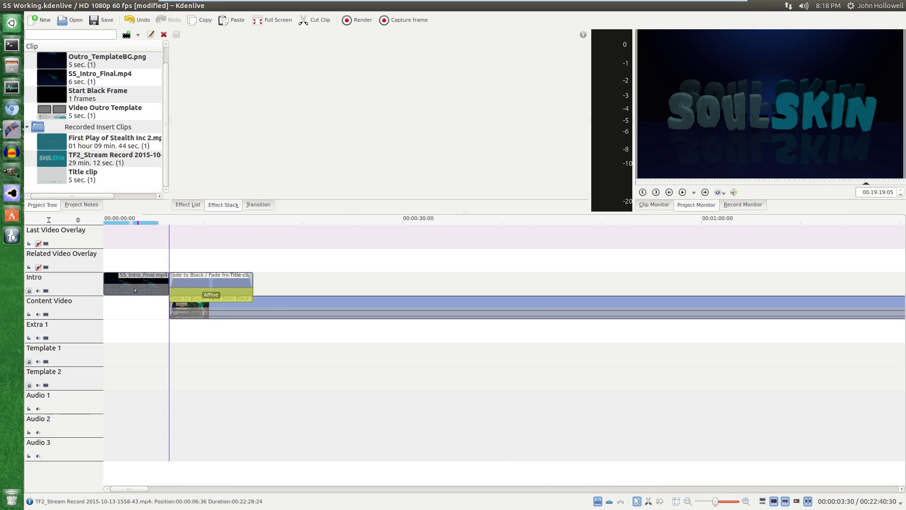
left_click(114, 305)
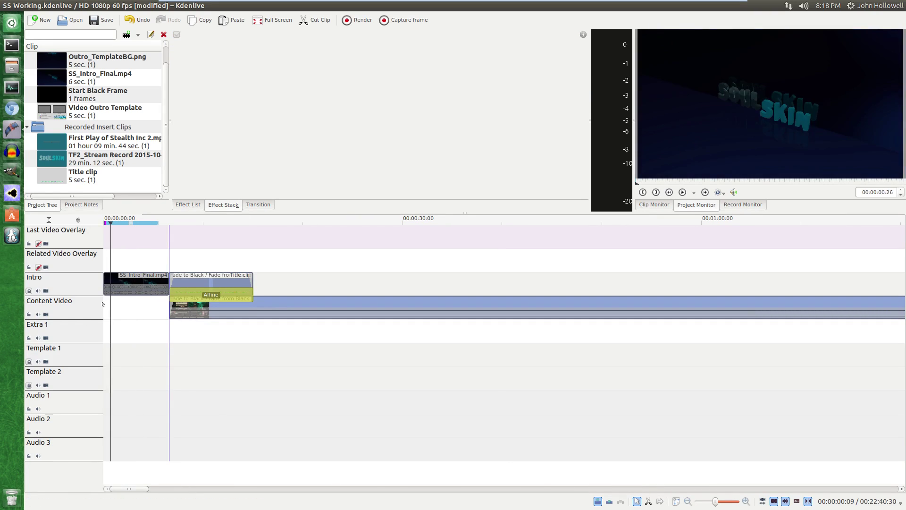
left_click_drag(129, 305, 147, 306)
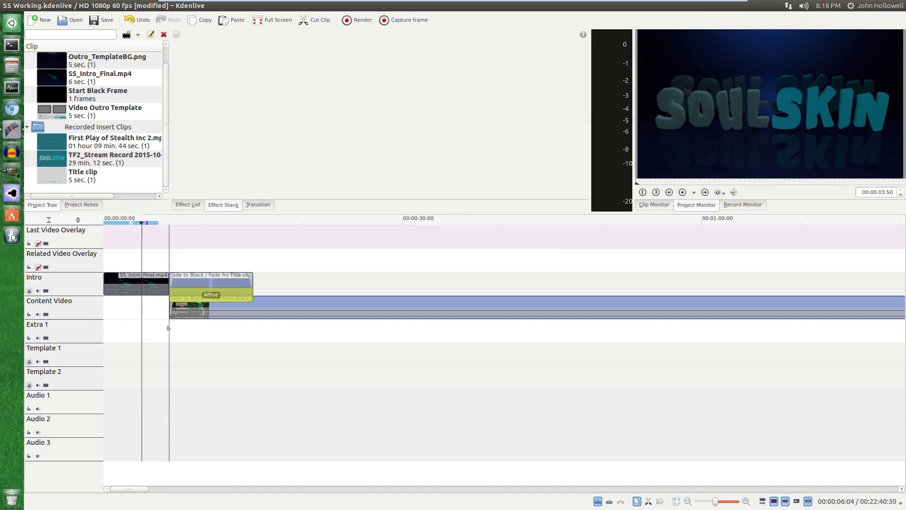
Play the intro clip from the project start and pause it at about 5 seconds
left_click(121, 284)
key("Home")
key("space")
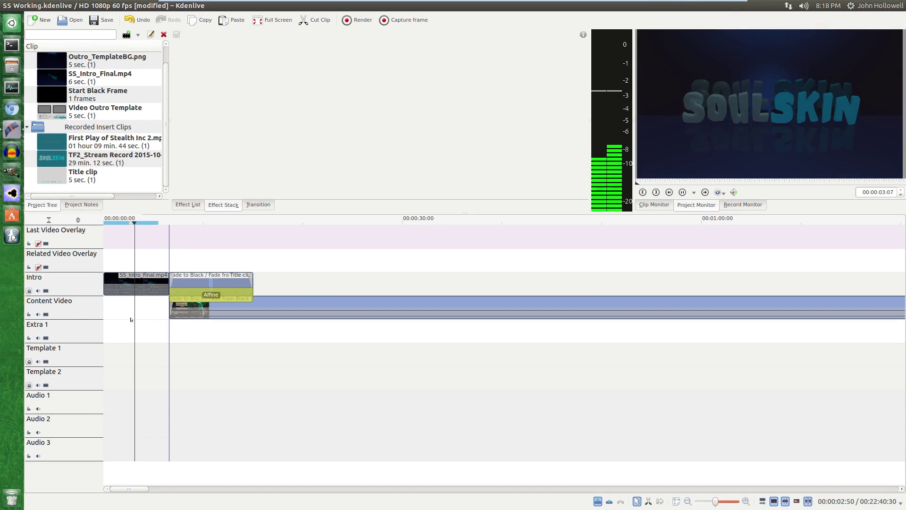
key("space")
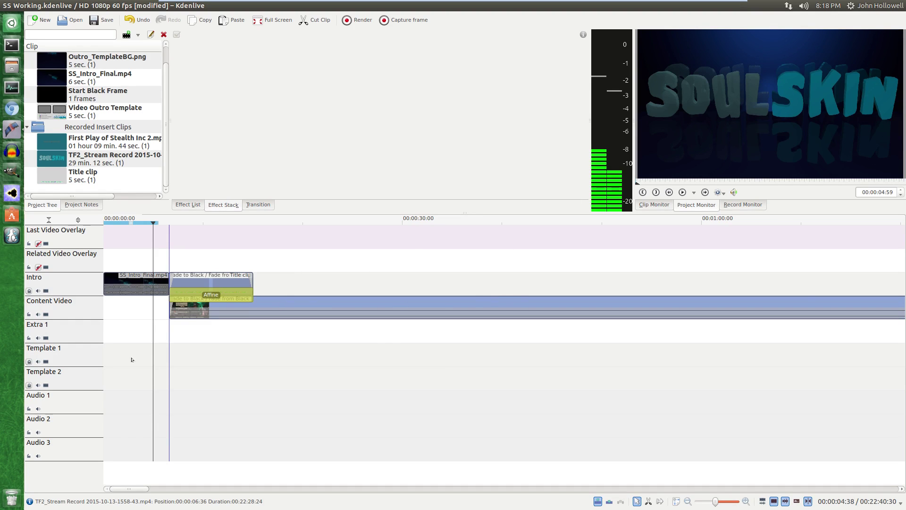
Preview the title clip over the start of the content video, scrubbing on to about 37 seconds
left_click(351, 312)
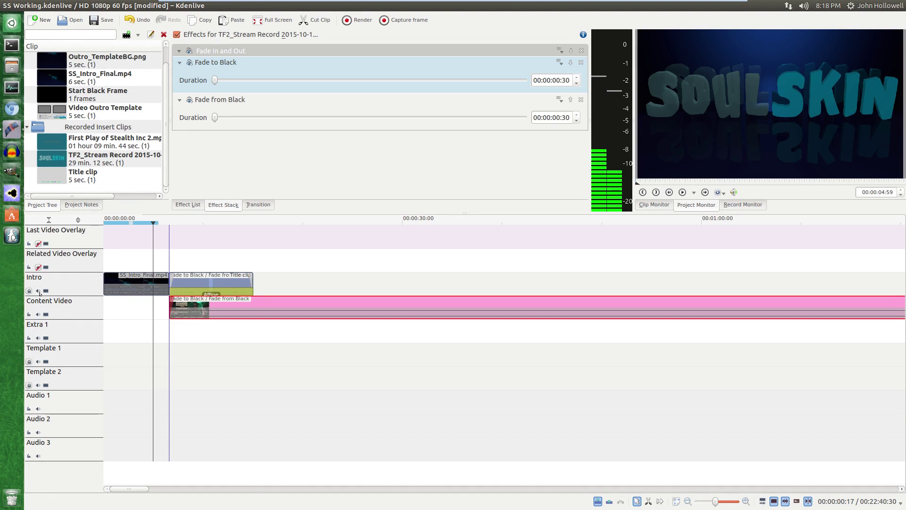
left_click(216, 285)
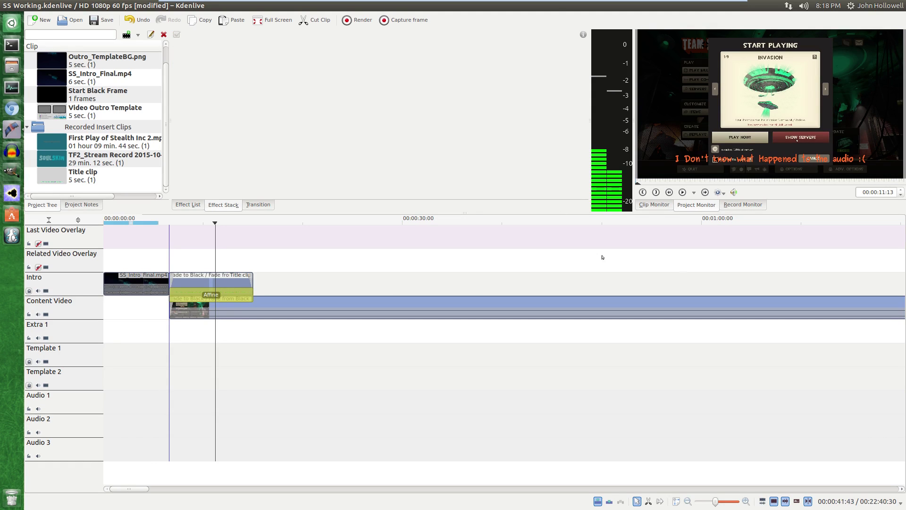
left_click_drag(257, 282, 471, 283)
scroll(443, 295, "down", 4)
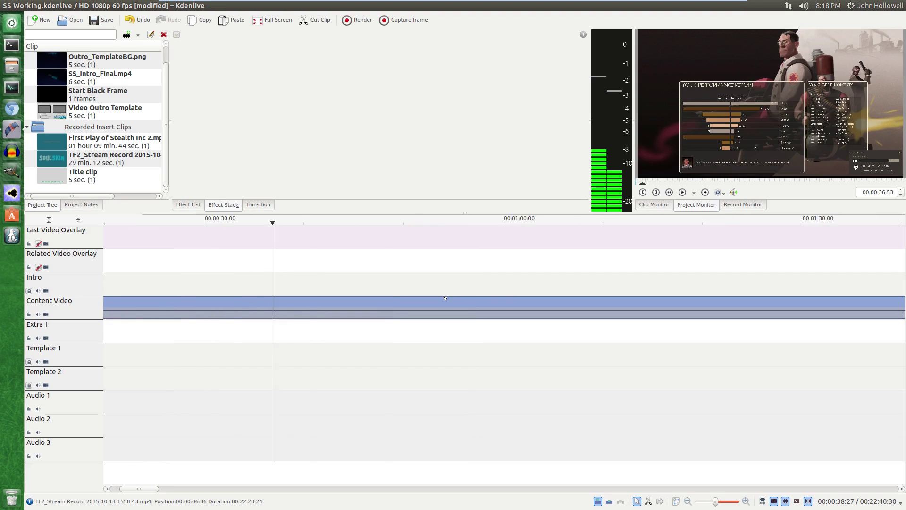
scroll(434, 298, "up", 4)
scroll(426, 299, "down", 5)
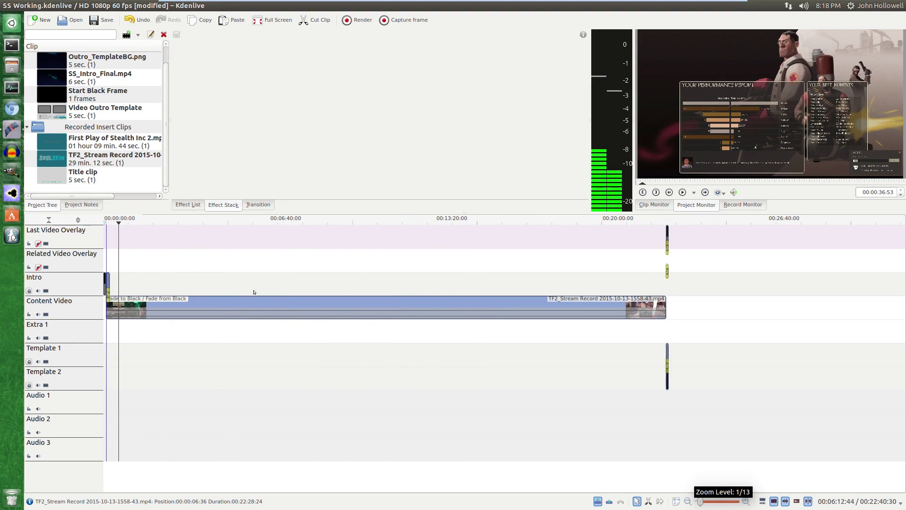
Scrub the content video to near its end and show the outro section of the timeline
left_click_drag(157, 285, 654, 283)
scroll(655, 291, "up", 5, "ctrl")
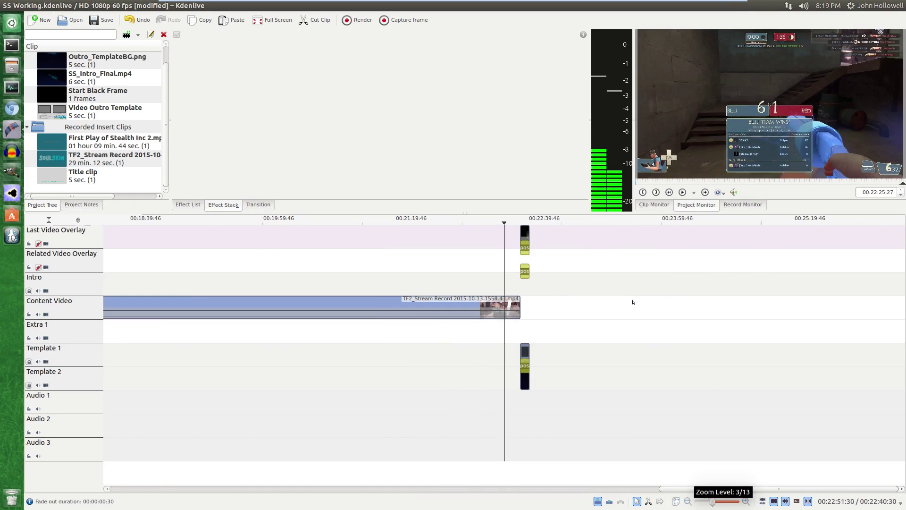
scroll(577, 320, "down", 10)
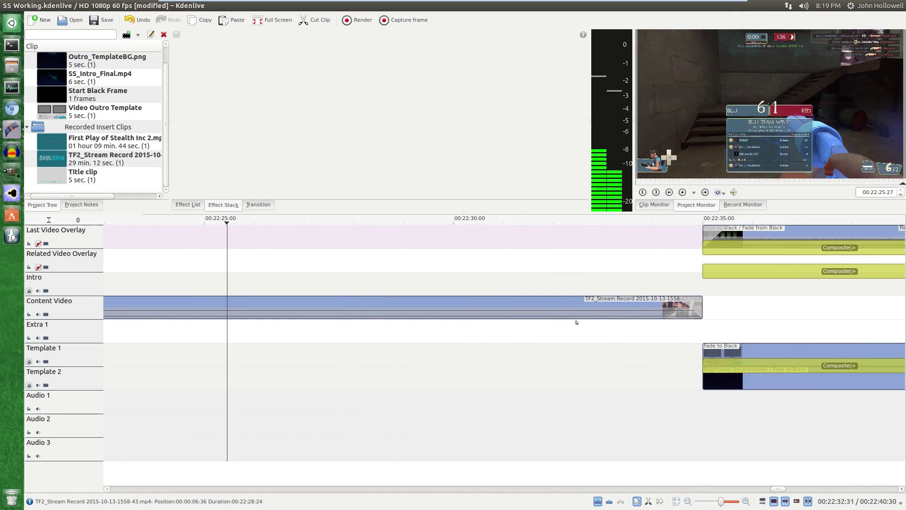
scroll(476, 345, "up", 1)
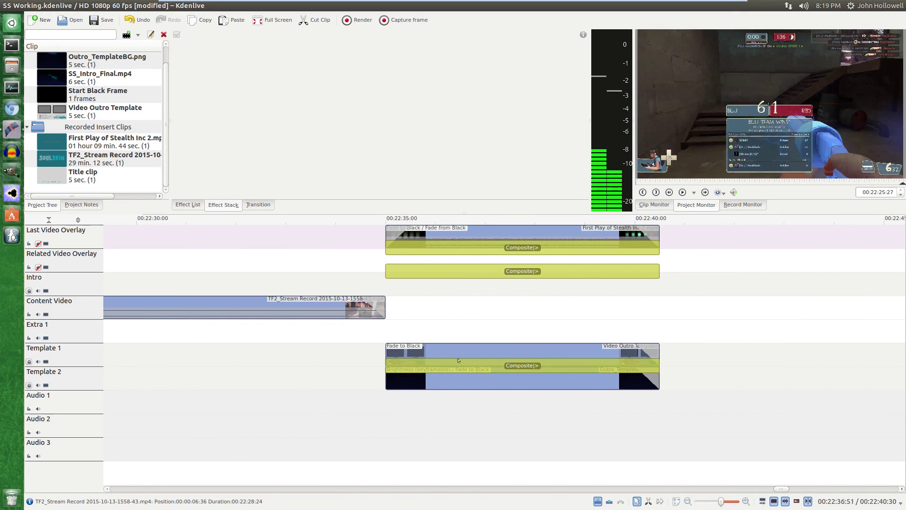
Display the content clip's fade effects and scrub through its closing fade to black into the outro
left_click(322, 307)
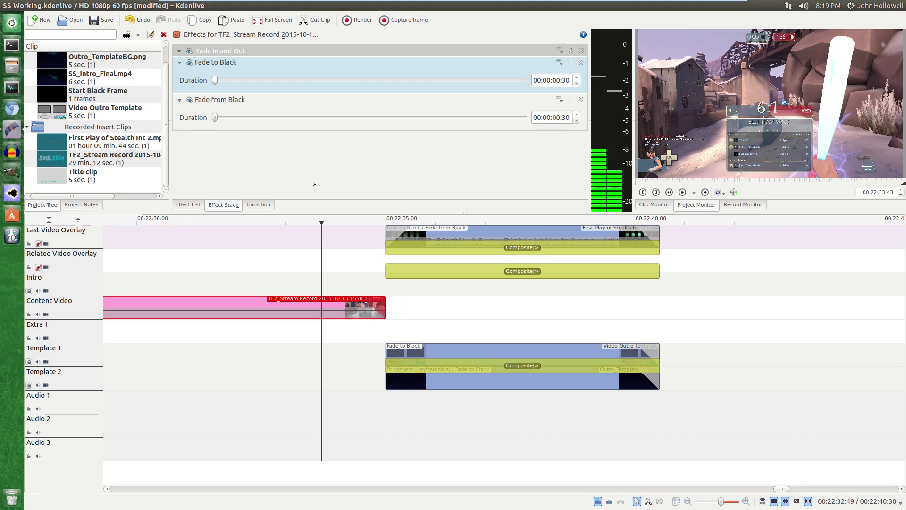
left_click(360, 288)
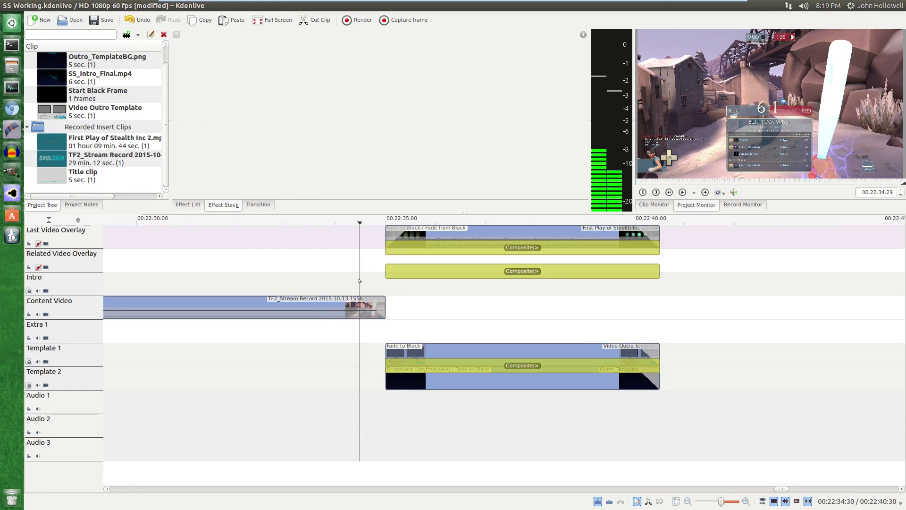
left_click(372, 288)
mouse_move(371, 287)
left_mouse_down()
mouse_move(363, 283)
mouse_move(380, 283)
left_mouse_up()
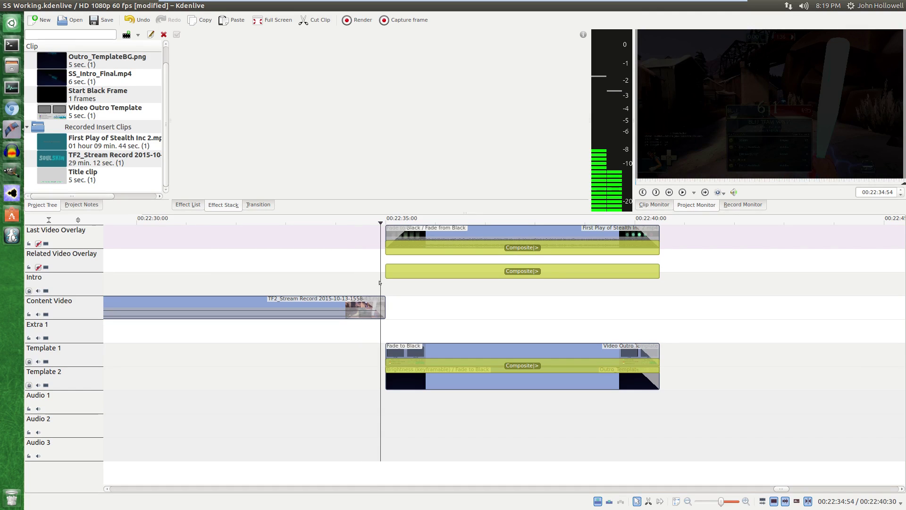
left_click_drag(380, 283, 391, 283)
key("space")
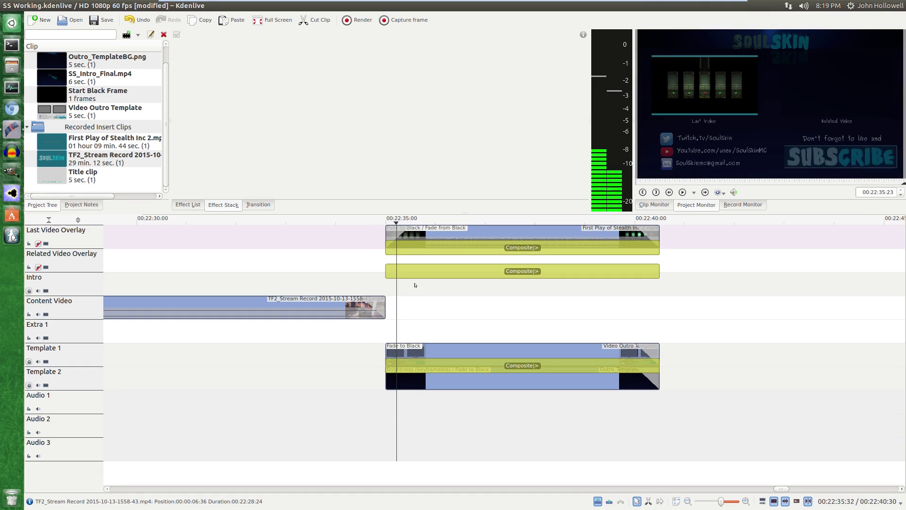
Display the fade effects of the Last Video Overlay clip and play the outro from its beginning
left_click(390, 286)
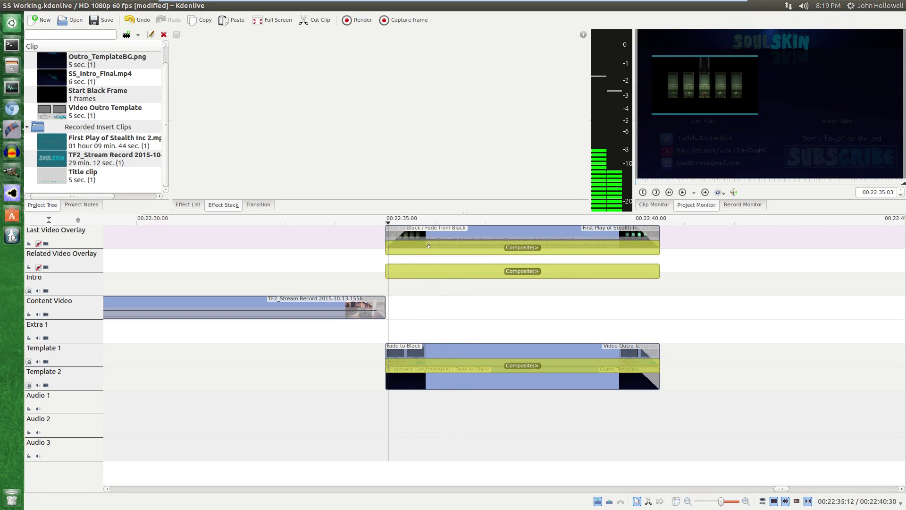
left_click(447, 234)
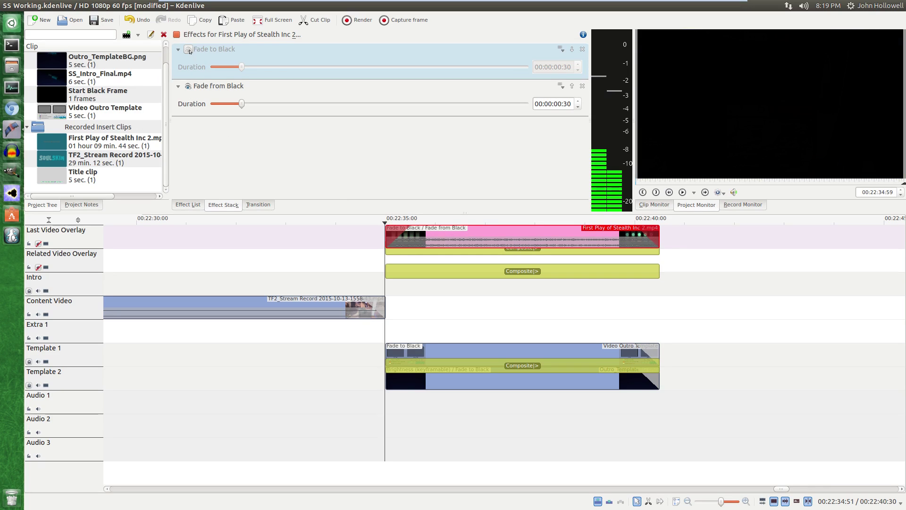
left_click(390, 283)
key("space")
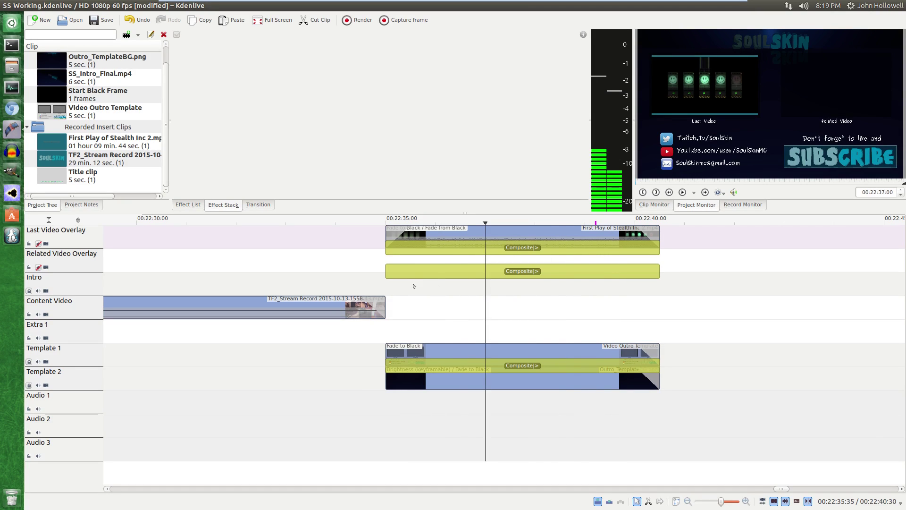
View the outro in full screen, return to the editor and place the playhead mid-outro at about 00:22:37
double_click(780, 112)
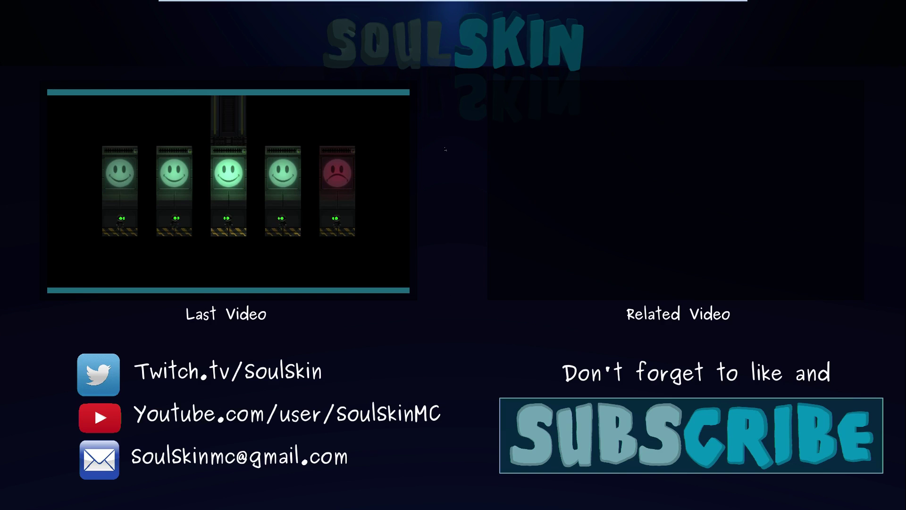
key("Escape")
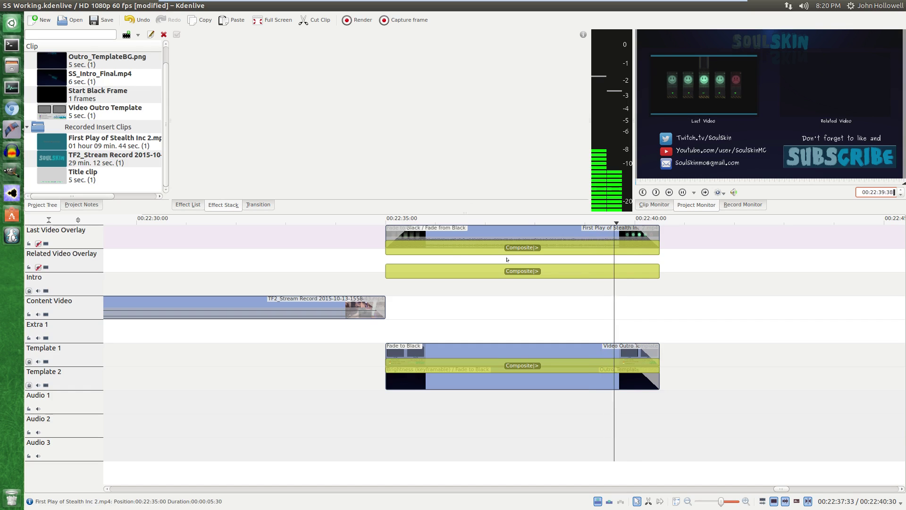
left_click(516, 300)
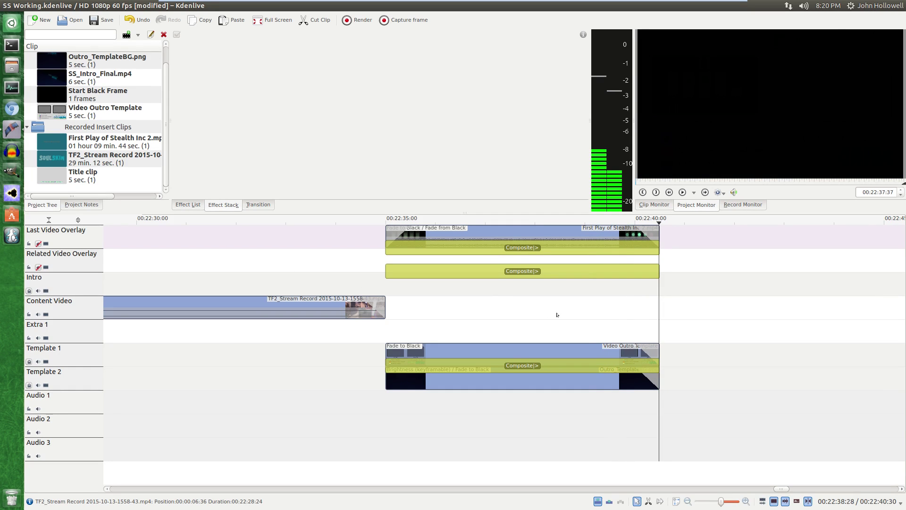
Preview the Outro_TemplateBG.png asset in full screen, then view and close its clip properties
key("space")
key("space")
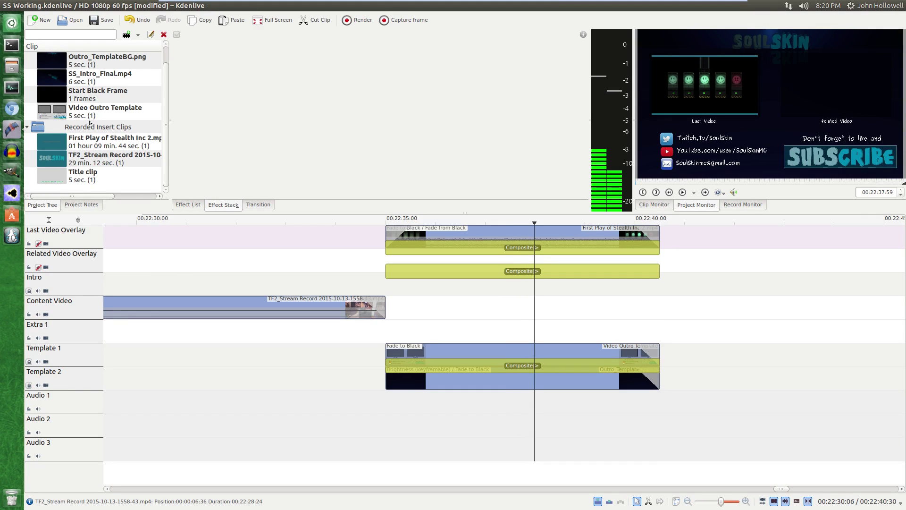
scroll(80, 163, "up", 1)
left_click(137, 80)
double_click(725, 107)
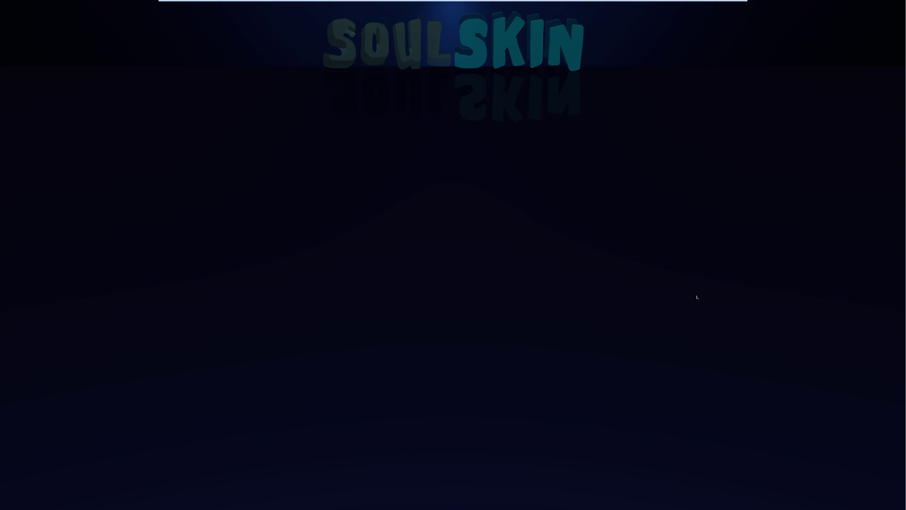
double_click(428, 203)
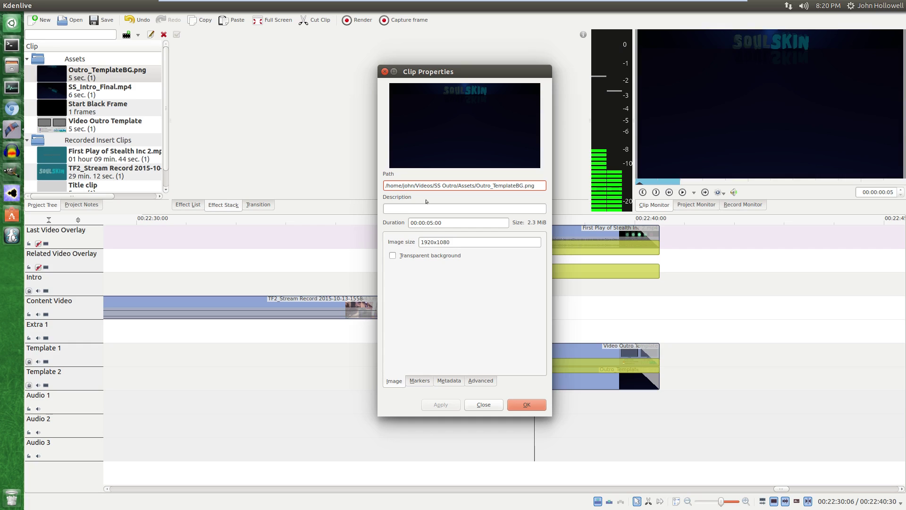
left_click(481, 405)
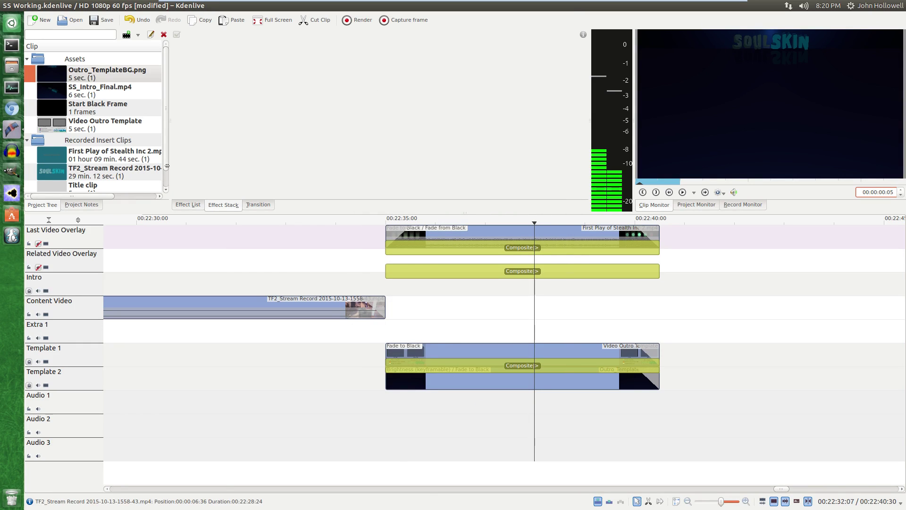
Preview the SS_Intro_Final.mp4, Start Black Frame and Video Outro Template assets one after another
left_click(110, 94)
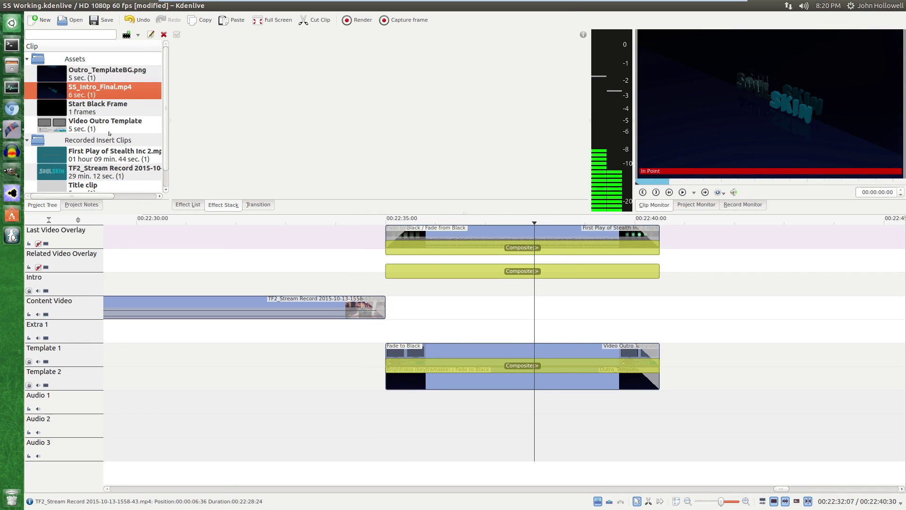
left_click(116, 112)
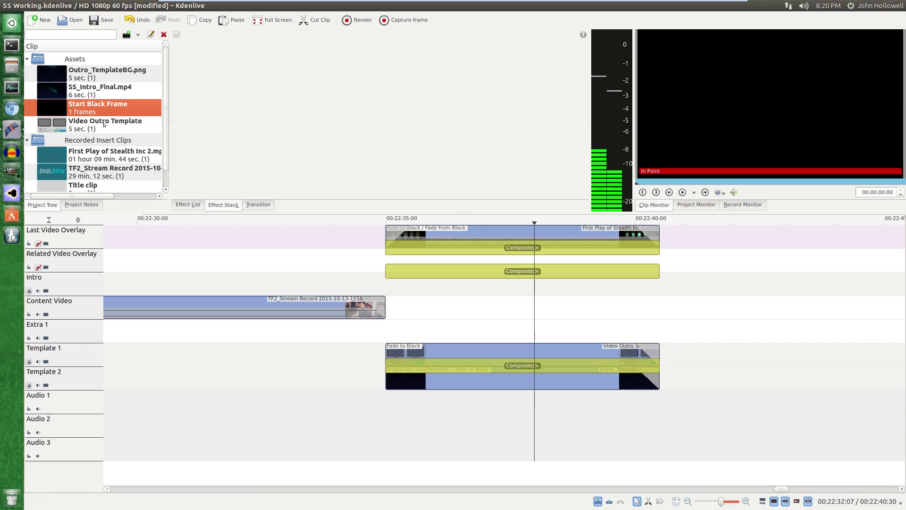
left_click(100, 124)
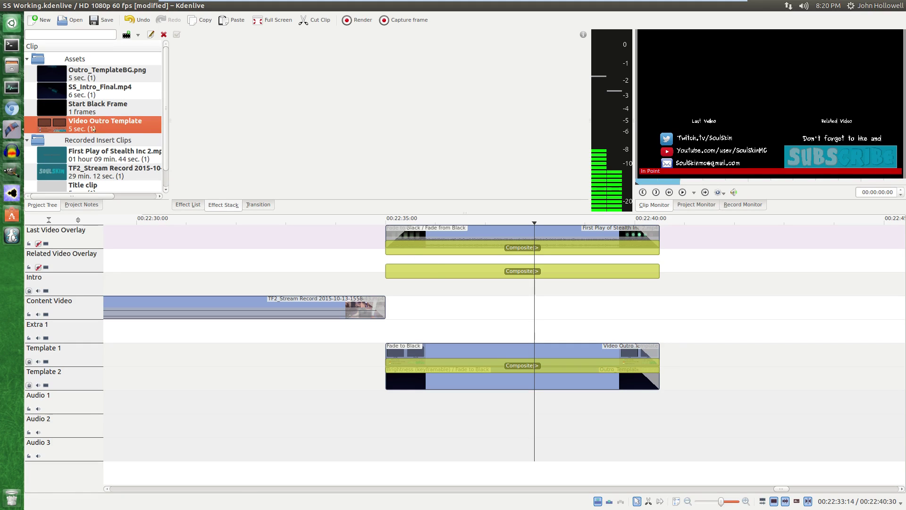
Inspect the Related Video rectangle's fill color in the Video Outro Template title and show the project background behind the title
double_click(57, 127)
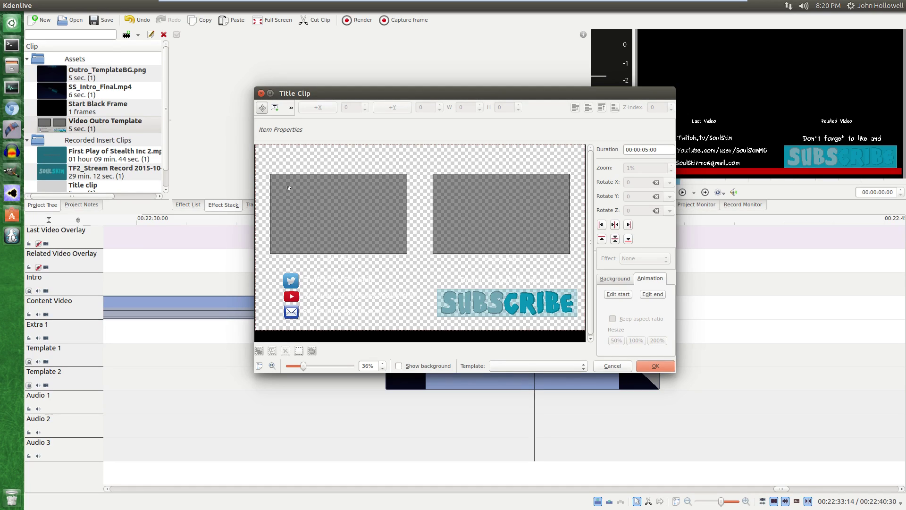
left_click(509, 205)
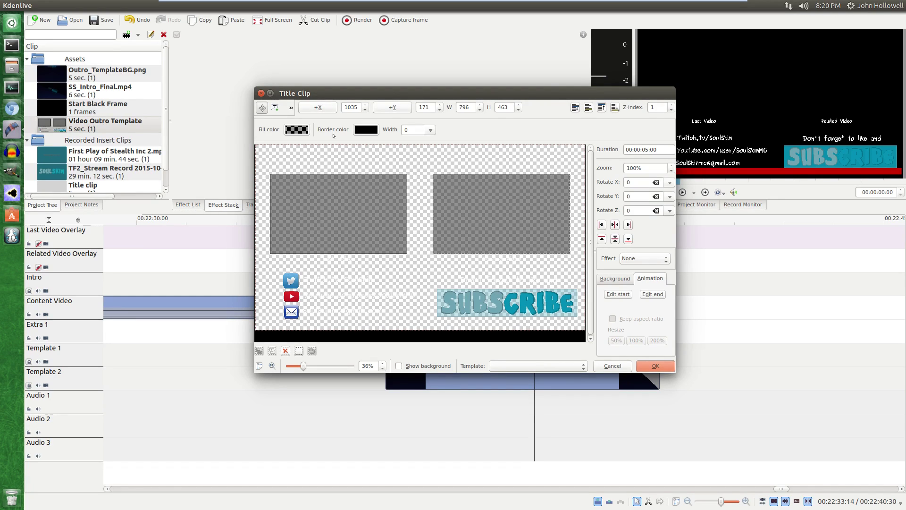
left_click(373, 128)
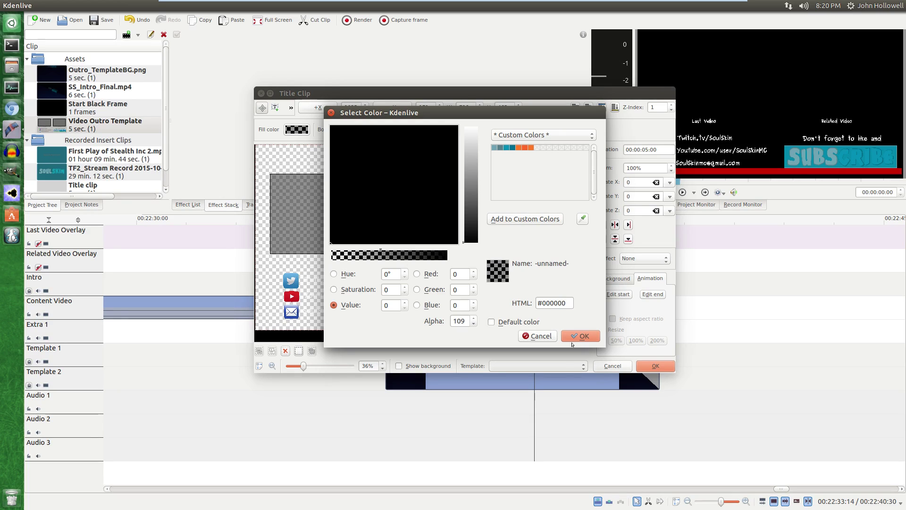
left_click(538, 338)
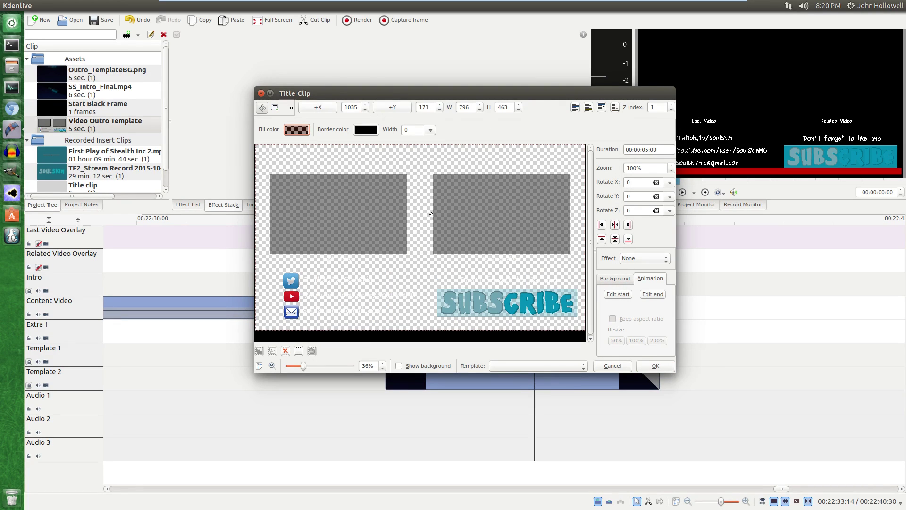
left_click(415, 365)
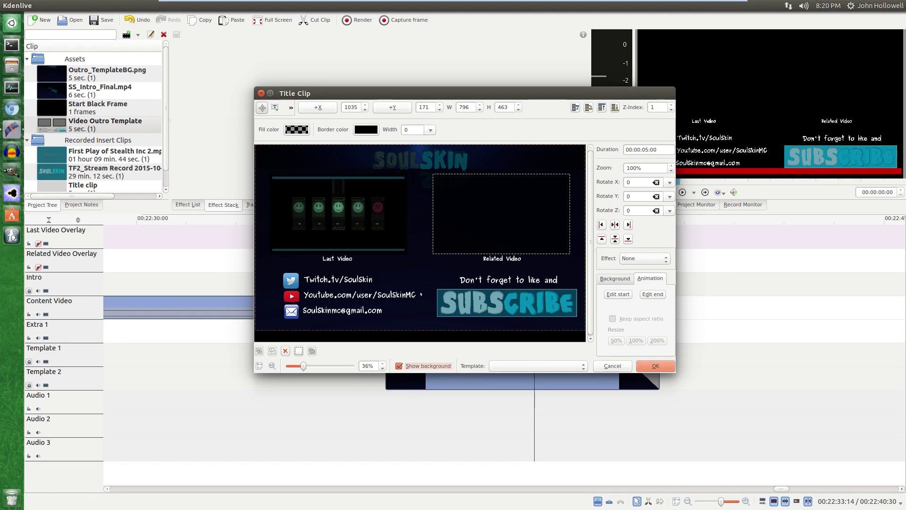
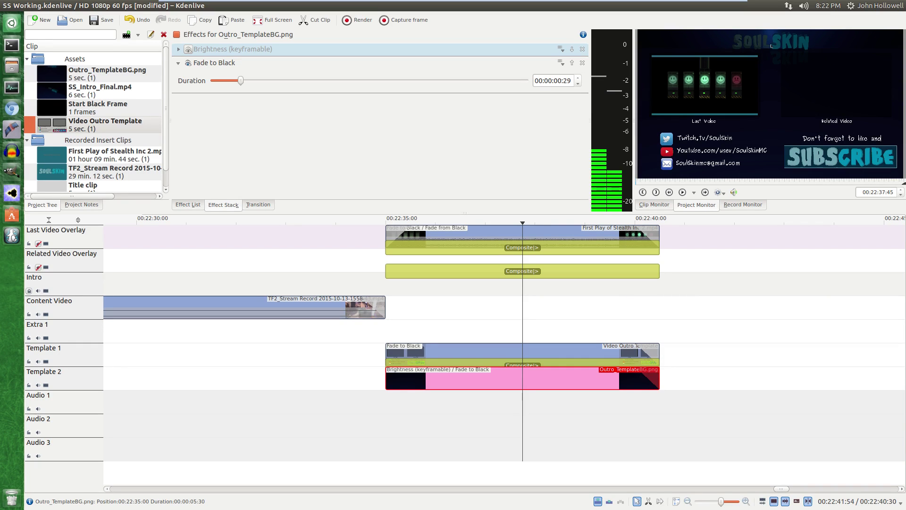
View the outro in full screen, return to the editor and pause playback mid-outro
double_click(769, 45)
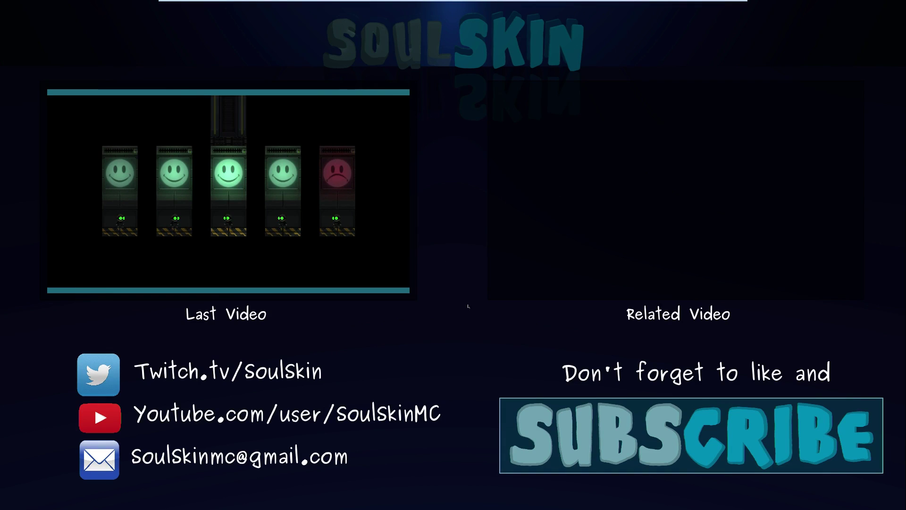
double_click(454, 313)
left_click(502, 310)
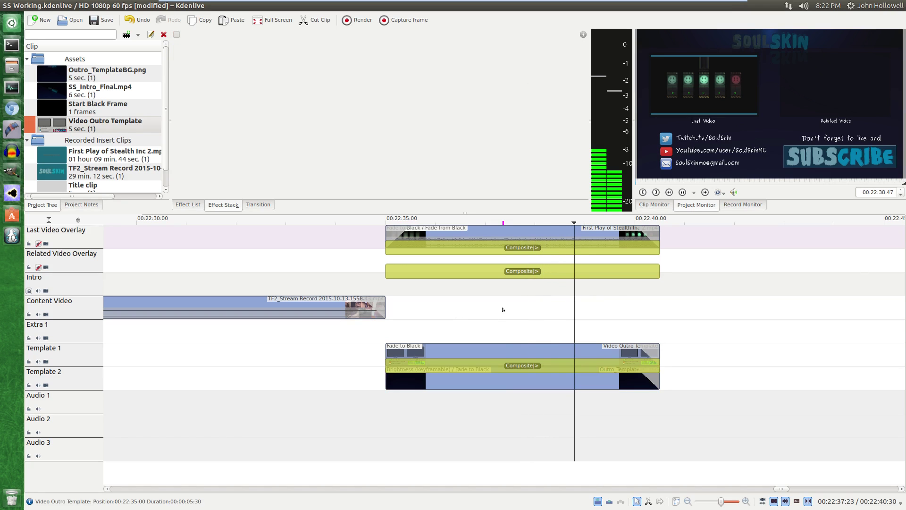
key("space")
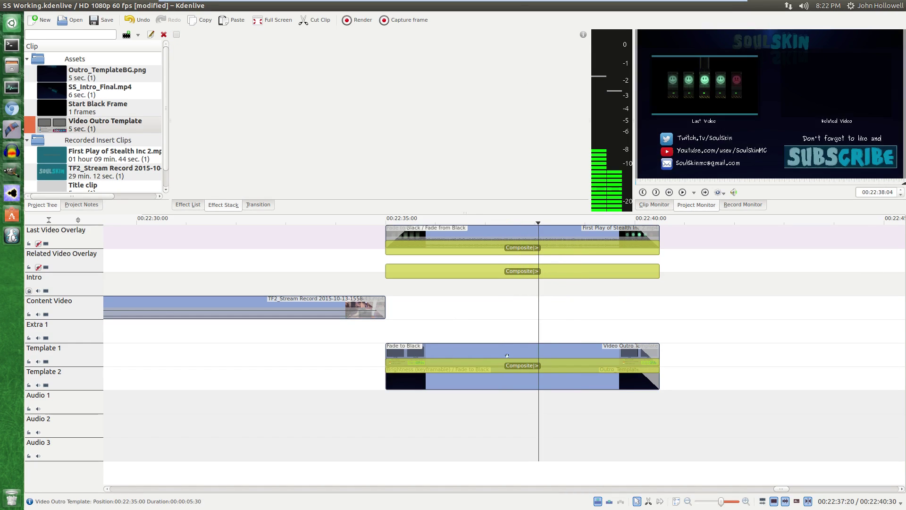
Examine the Composite transition between the Template 1 and Template 2 tracks, scrubbing between its opacity keyframes and checking its target track
left_click(457, 353)
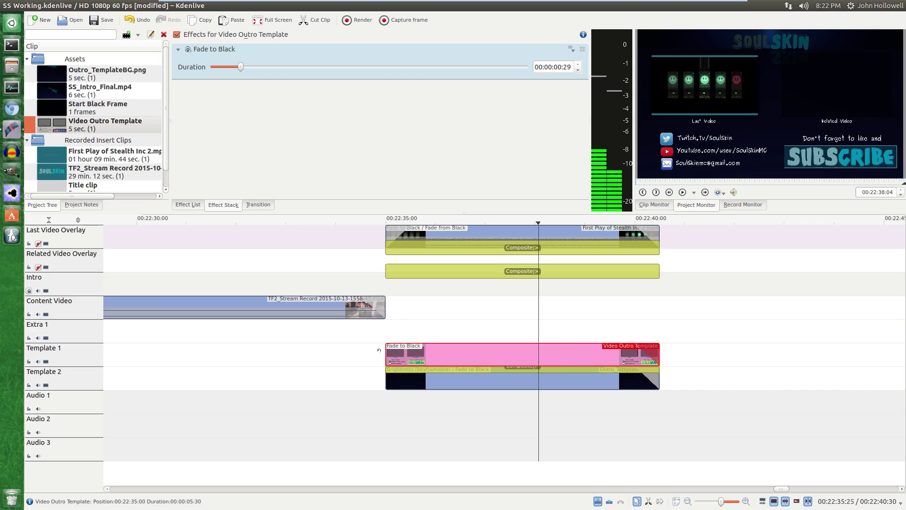
left_click(503, 366)
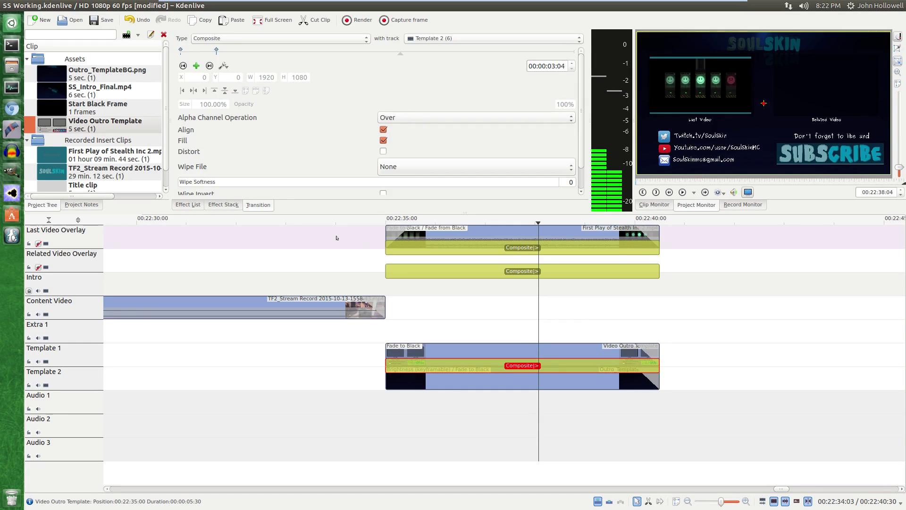
left_click(217, 50)
left_click(217, 50)
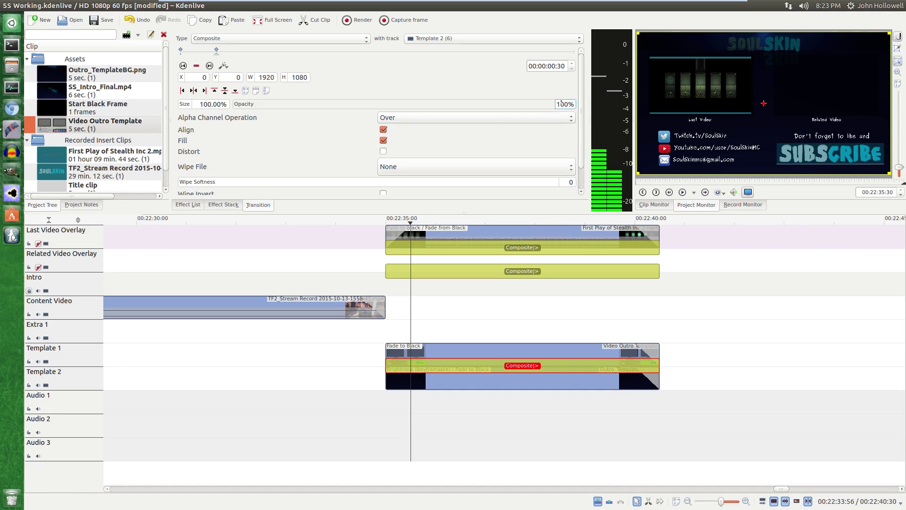
left_click_drag(215, 54, 187, 58)
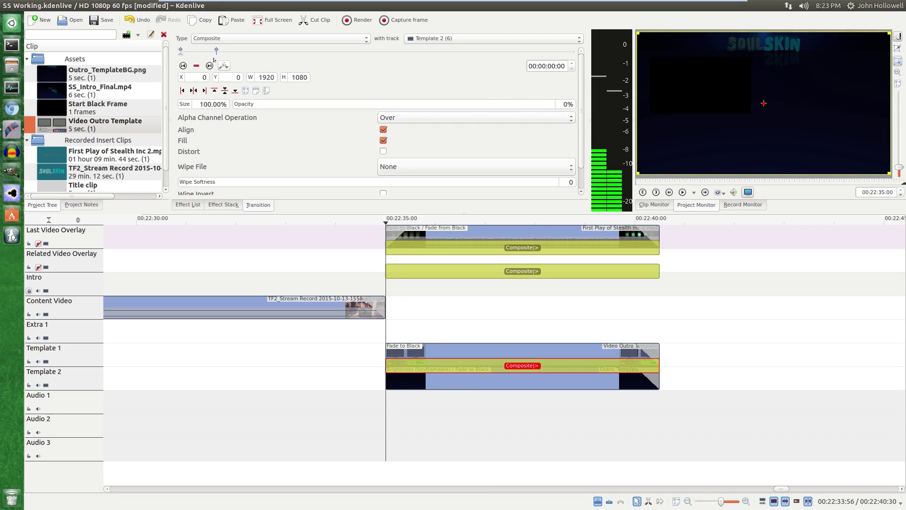
left_click(187, 55)
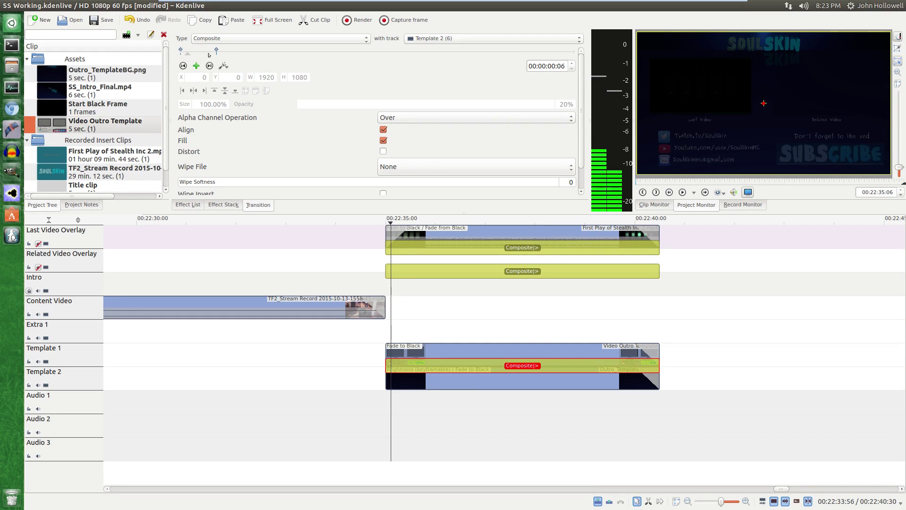
left_click(208, 54)
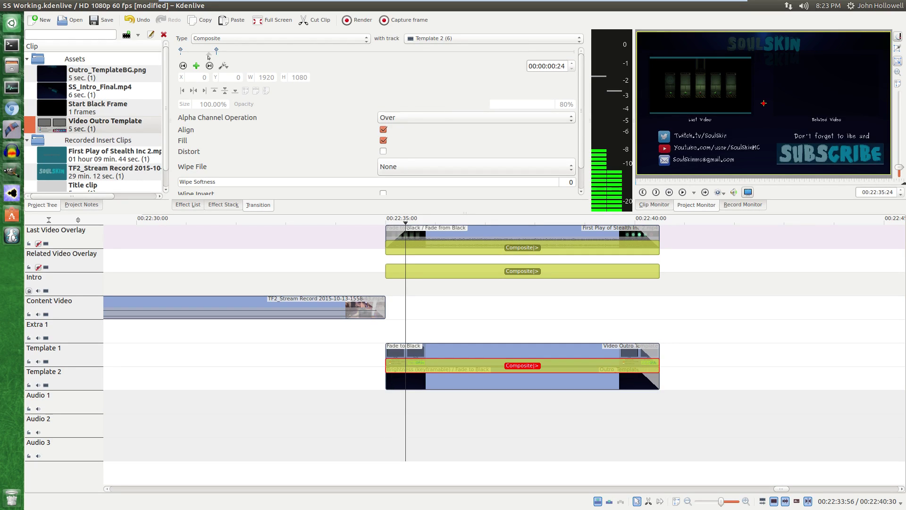
left_click(217, 53)
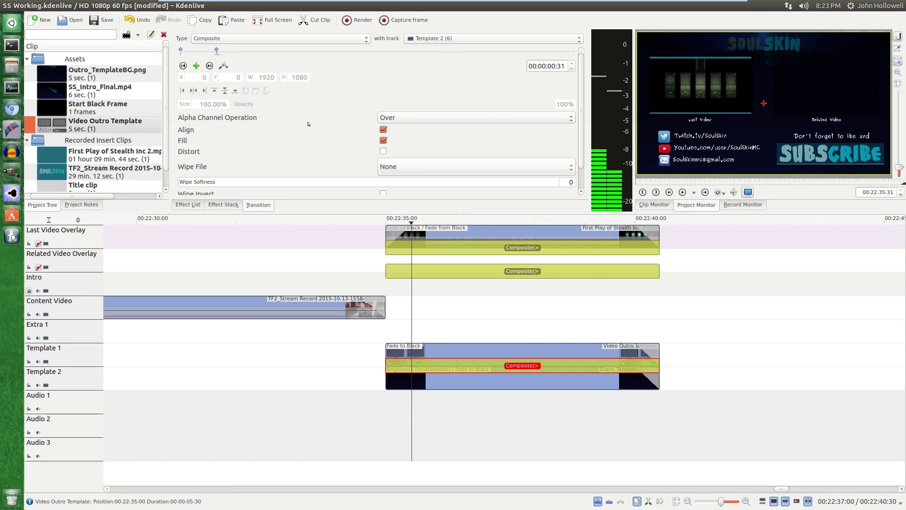
left_click(445, 39)
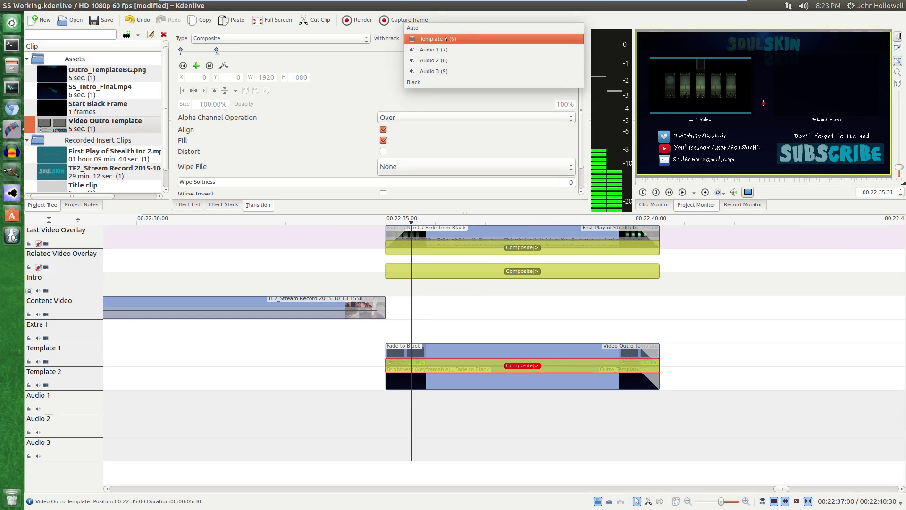
left_click(463, 39)
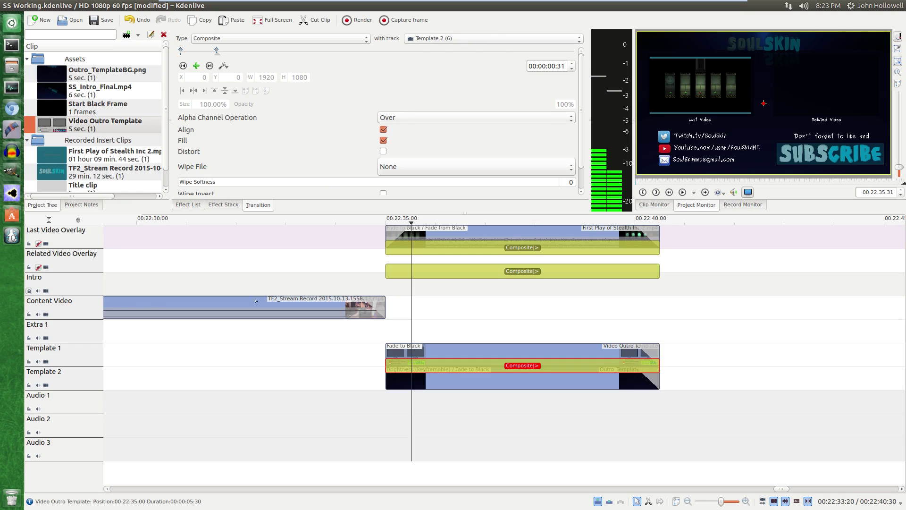
Compare the size and placement of the Composite transitions on the Related Video Overlay and Last Video Overlay tracks
left_click(541, 271)
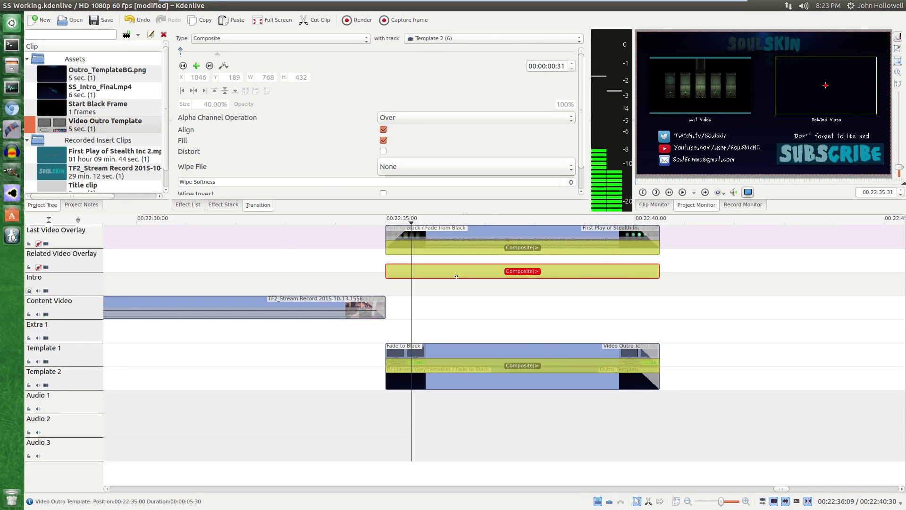
left_click(509, 248)
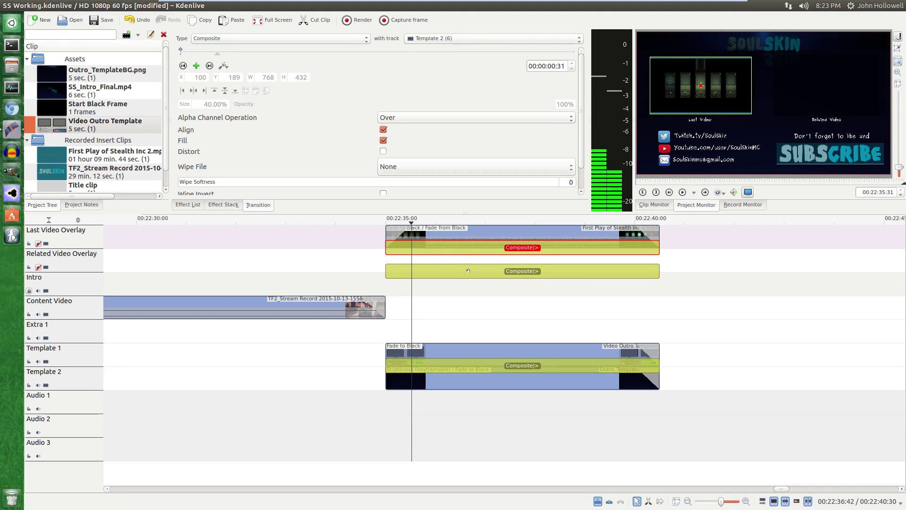
left_click(467, 268)
left_click(479, 250)
left_click(471, 269)
left_click(478, 242)
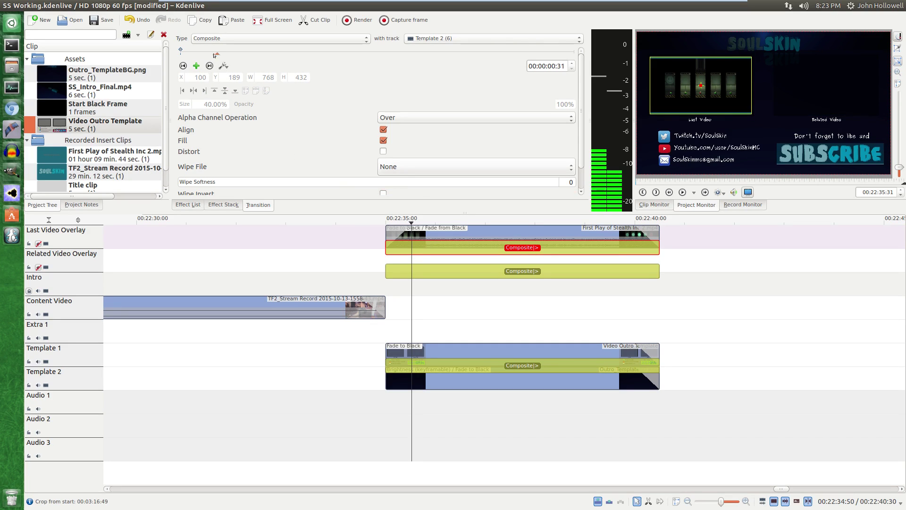
Scrub the Last Video Overlay's Composite transition back to its first keyframe at 00:22:35:00
left_click(190, 54)
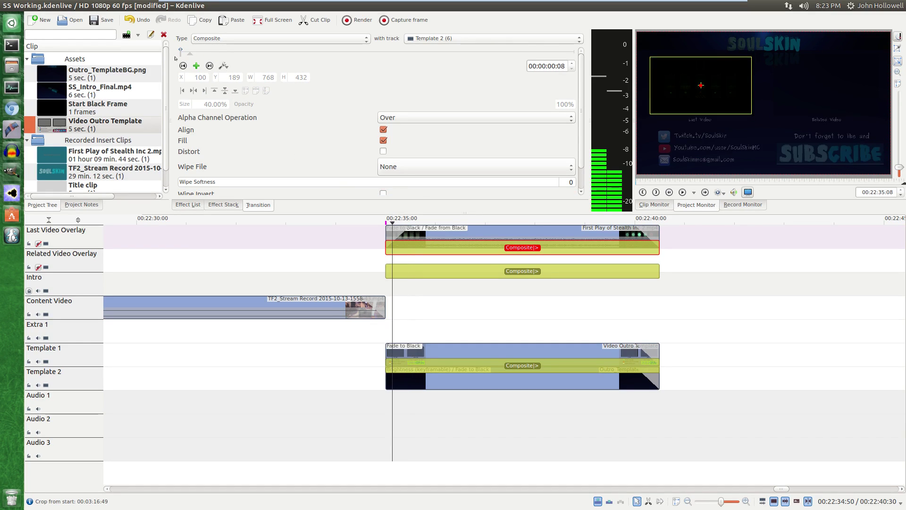
left_click(188, 54)
left_click(178, 54)
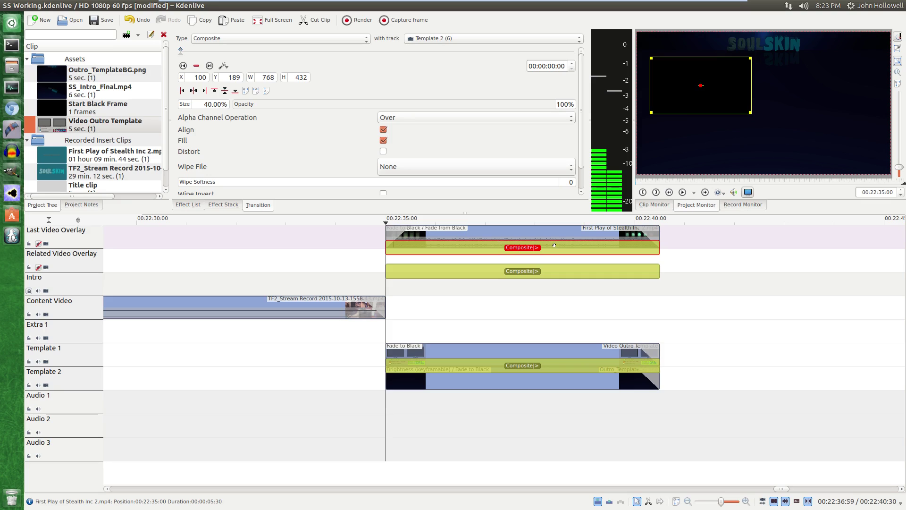
Display the fade effects of the Last Video Overlay clip, the Video Outro Template clip and the Outro_TemplateBG.png clip in turn
left_click(462, 229)
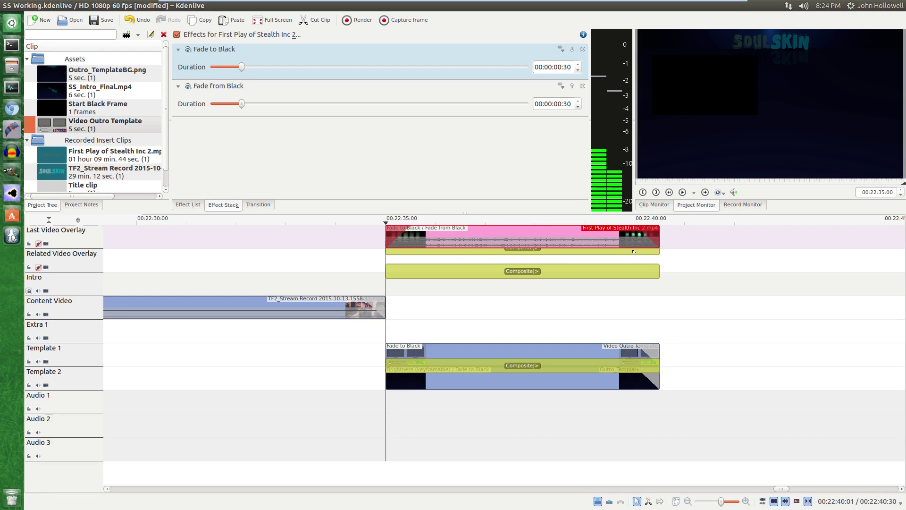
left_click(438, 348)
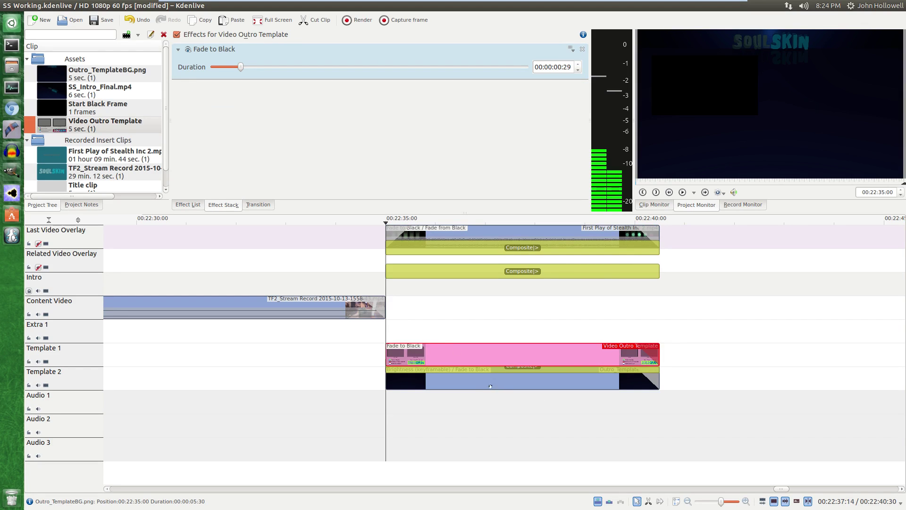
left_click(472, 386)
Scrub into the outro at 00:22:37:29 and check the target track of the Related Video Overlay's Composite transition, keeping Template 2
left_click_drag(457, 337, 509, 334)
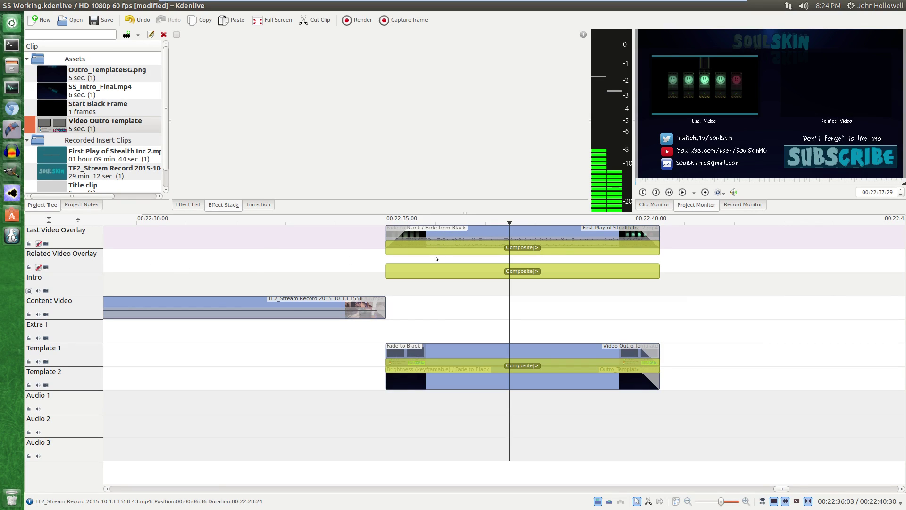
left_click(640, 275)
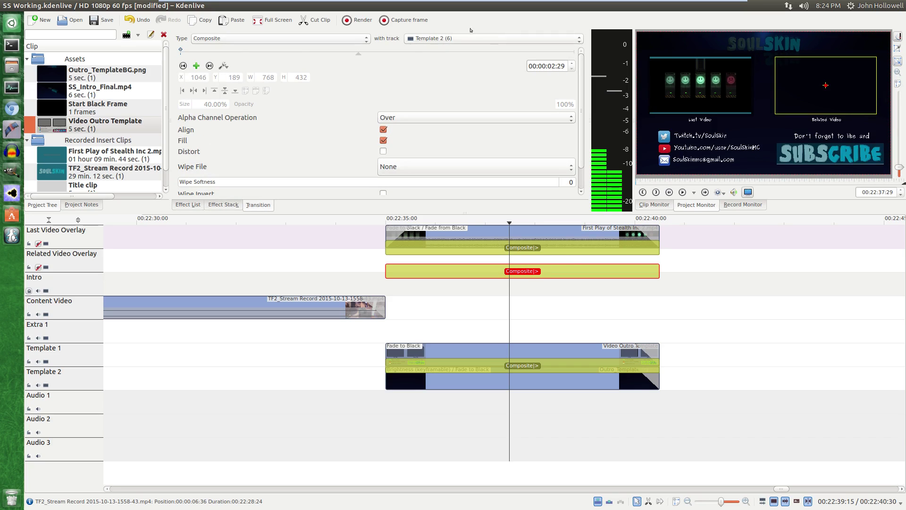
left_click(438, 40)
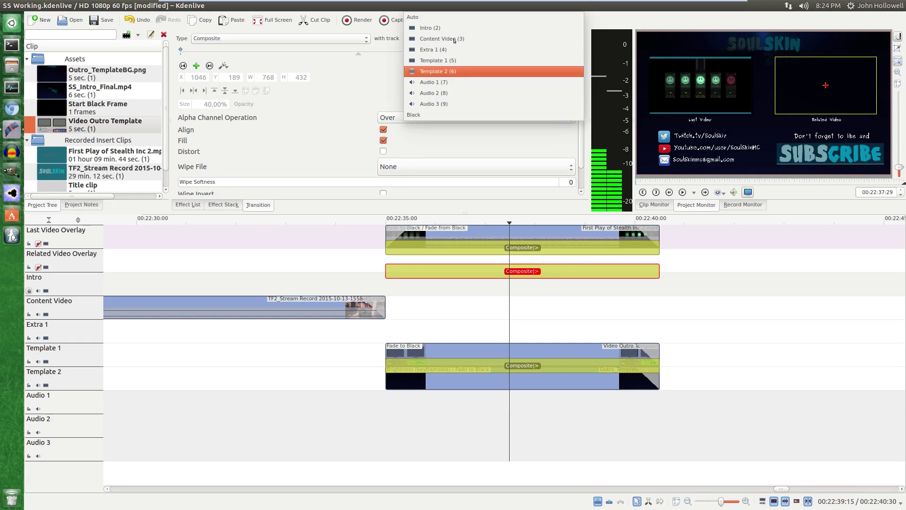
left_click(454, 72)
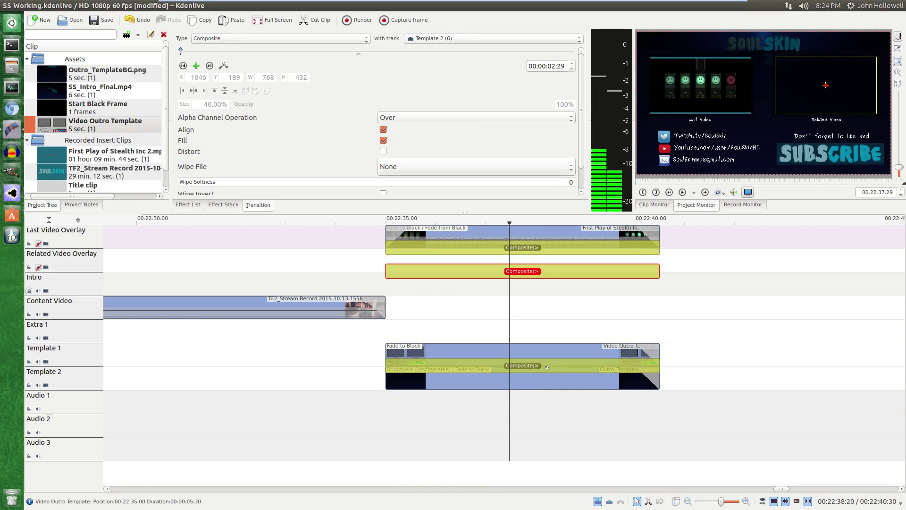
Compare the Composite placements of the related and last video overlays, and display the fade effects of the Last Video Overlay clip
left_click(528, 379)
left_click(532, 272)
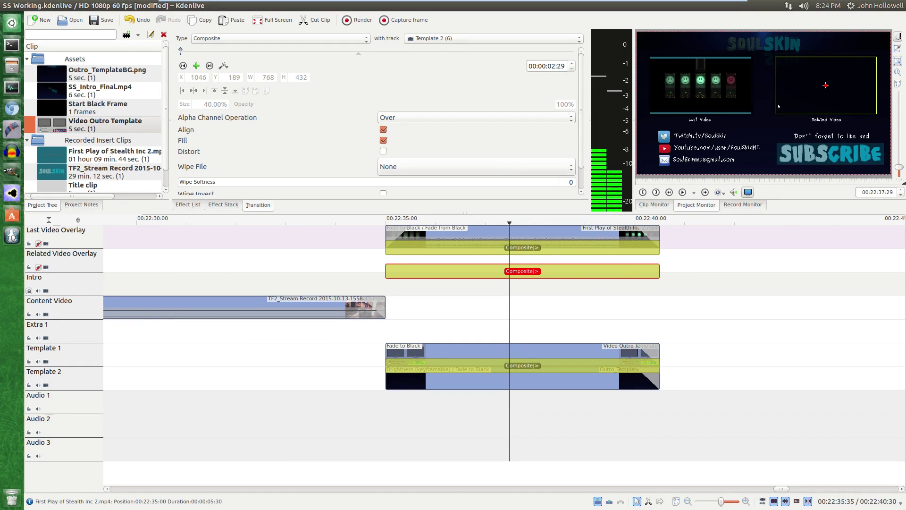
left_click(533, 247)
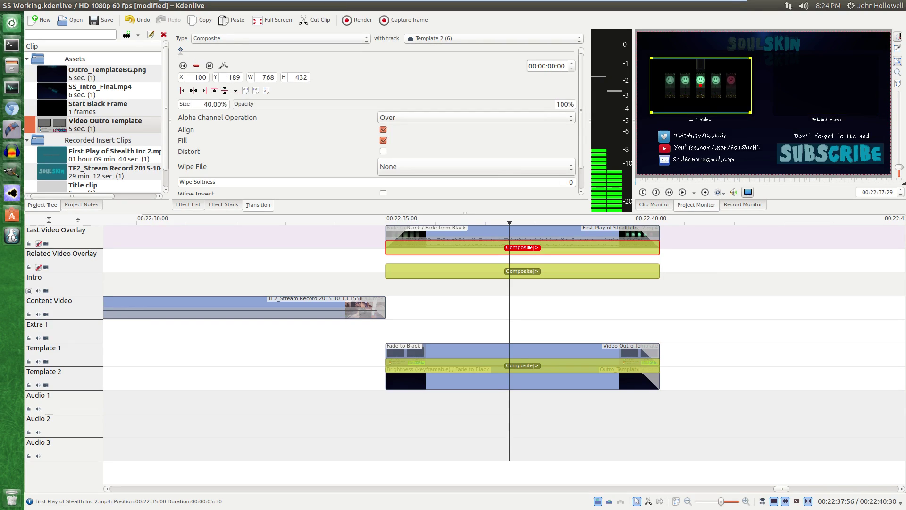
left_click(541, 270)
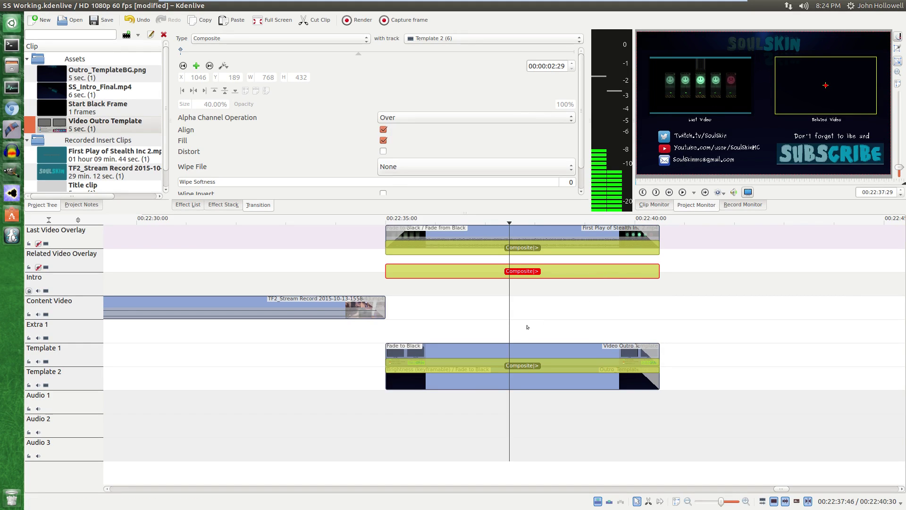
left_click(427, 239)
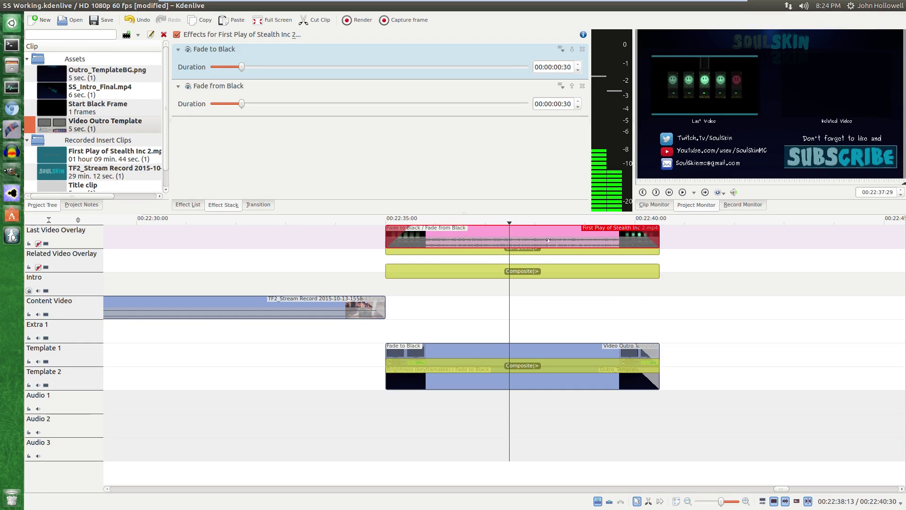
Load the TF2_Stream Record clip from the project's clips and mark its in point at 00:17:58:01 and out point at 00:18:31:36
scroll(110, 158, "down", 1)
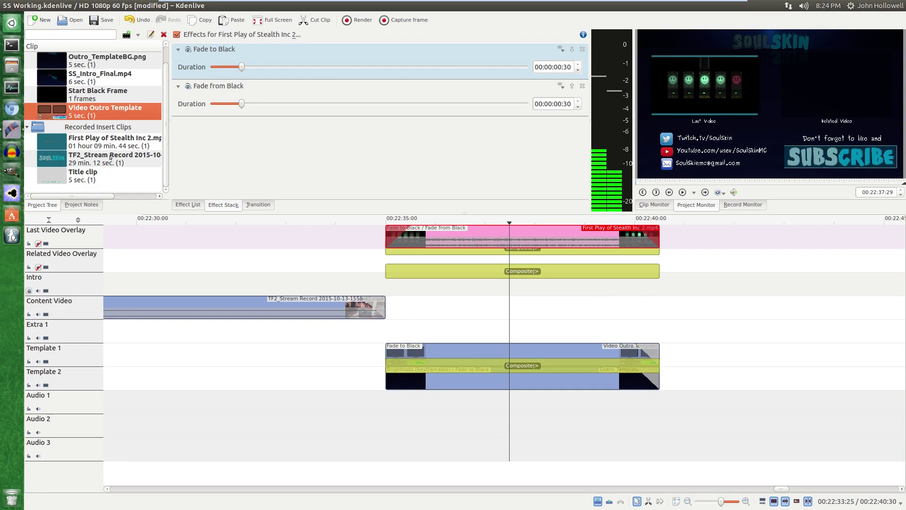
left_click(85, 159)
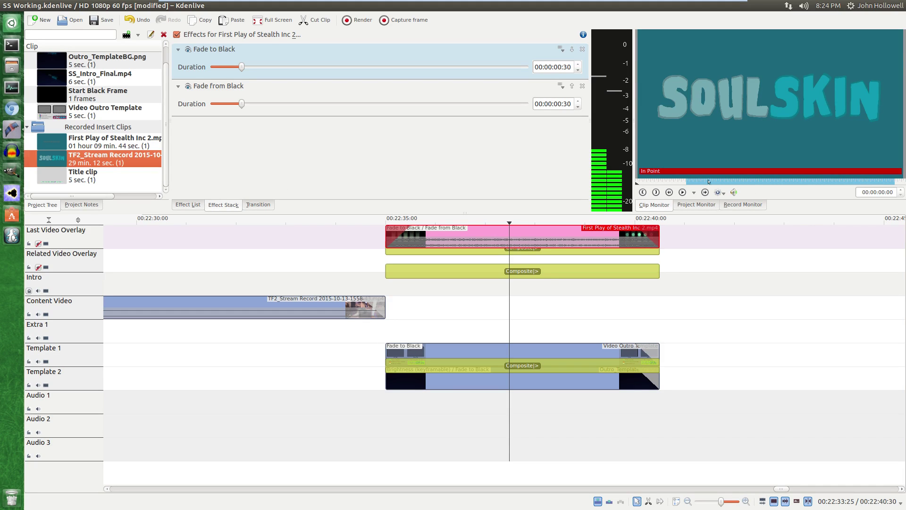
left_click_drag(705, 183, 785, 184)
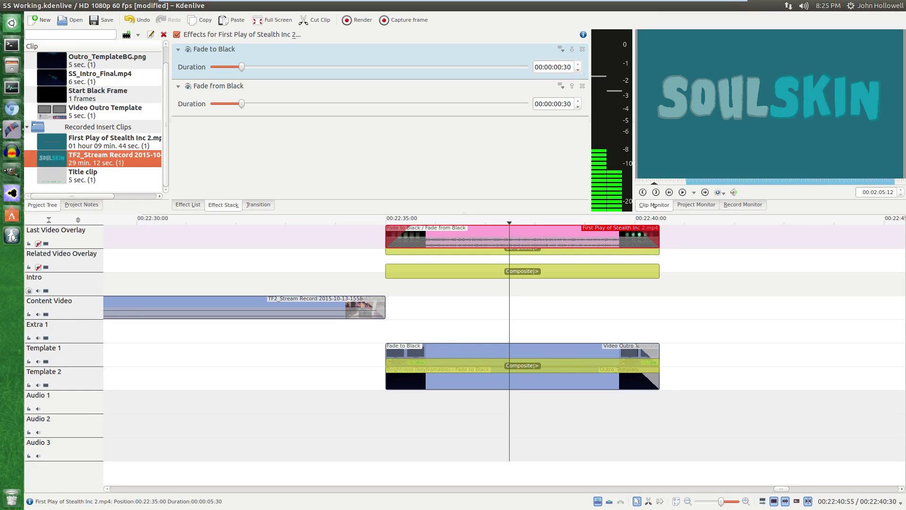
left_click(643, 192)
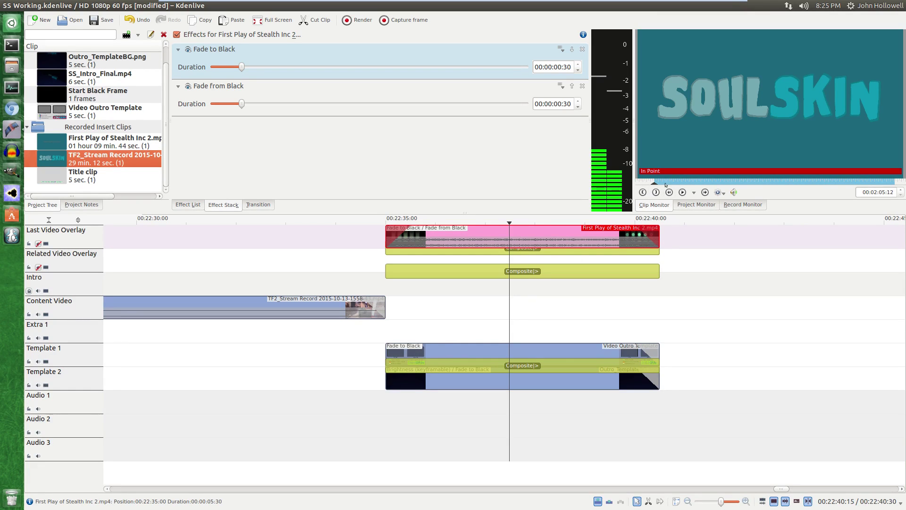
mouse_move(676, 184)
left_mouse_down()
mouse_move(706, 184)
mouse_move(660, 183)
left_mouse_up()
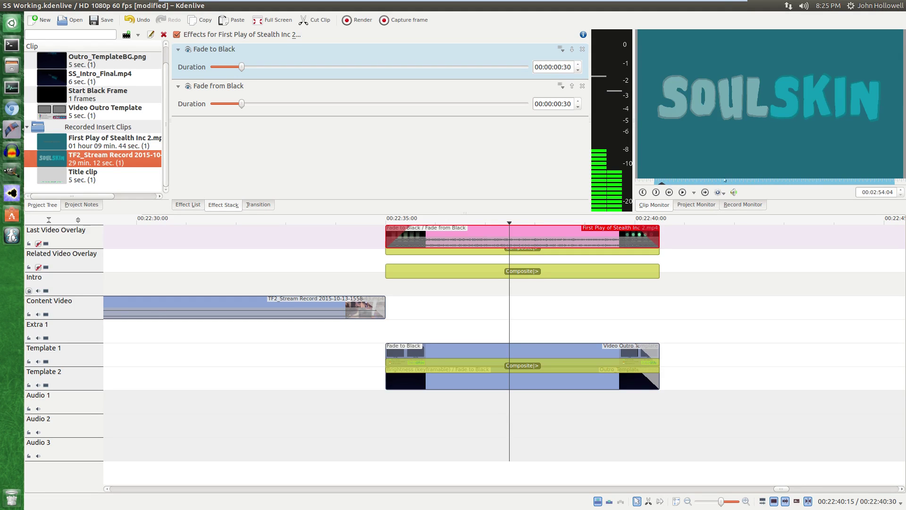
left_click(800, 184)
left_click(643, 192)
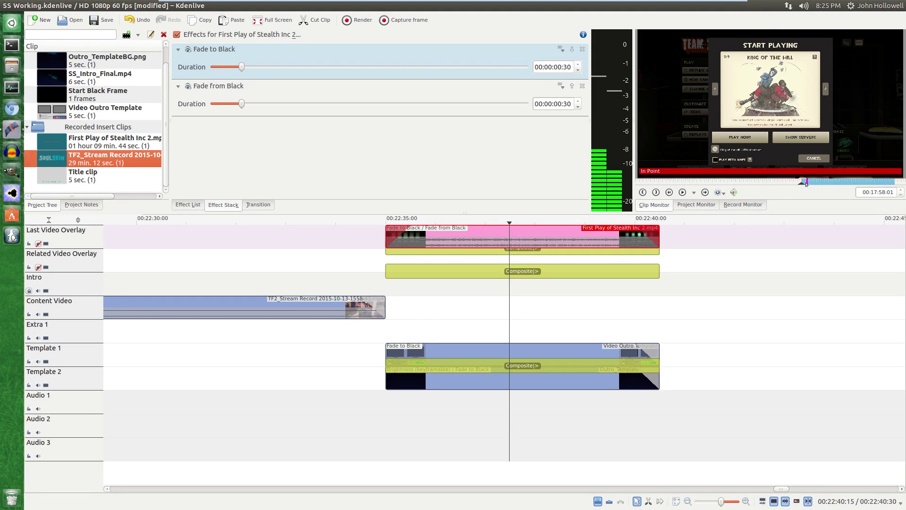
left_click(806, 183)
left_click(656, 192)
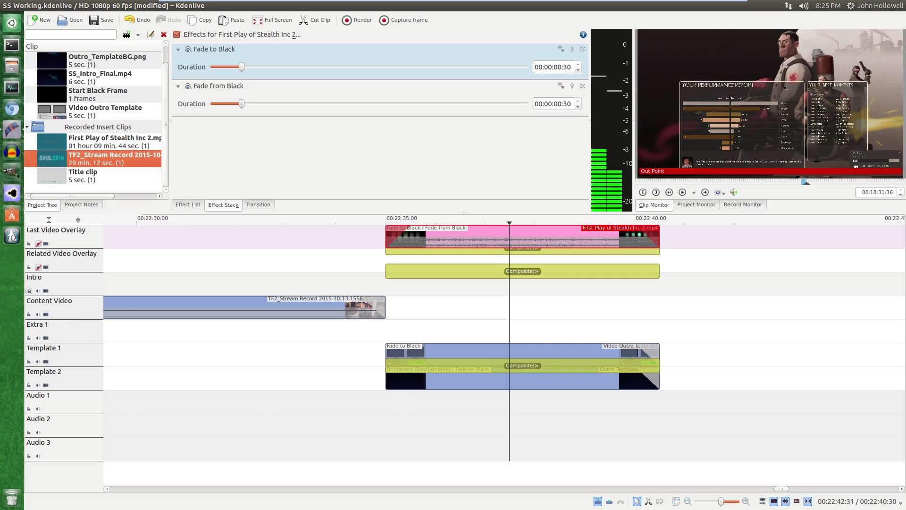
Place the marked TF2 section on the Related Video Overlay track at 00:22:35:00 and trim its end to match the other outro clips
left_click_drag(776, 128, 384, 260)
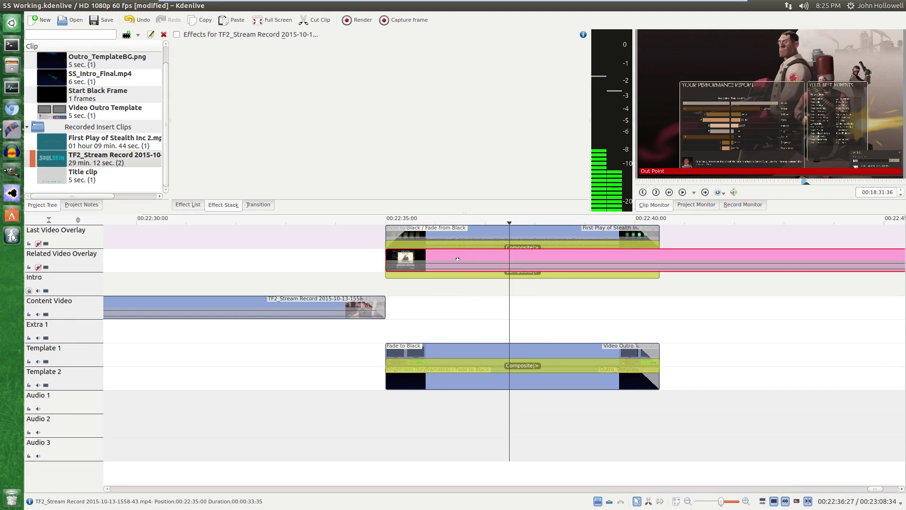
scroll(543, 278, "down", 8)
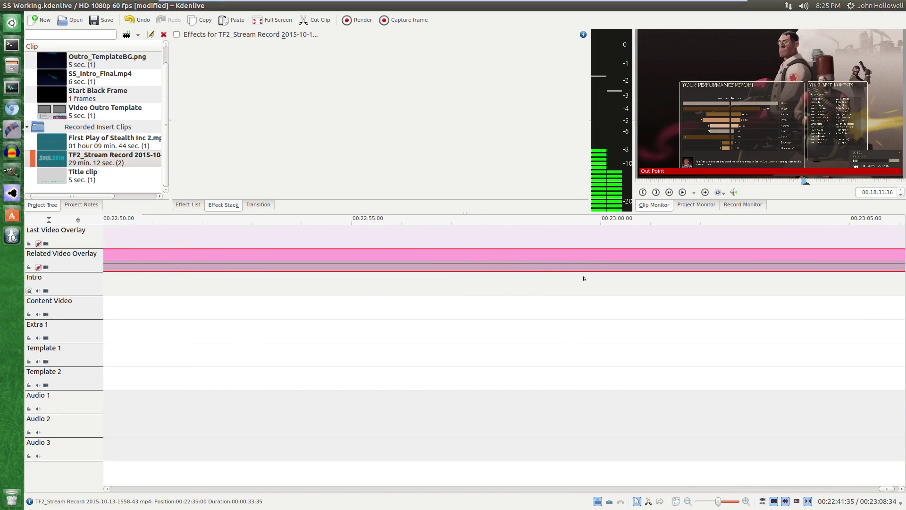
scroll(543, 279, "down", 1)
left_click_drag(848, 257, 576, 259)
scroll(606, 280, "up", 3)
scroll(599, 279, "up", 4)
scroll(590, 277, "down", 2)
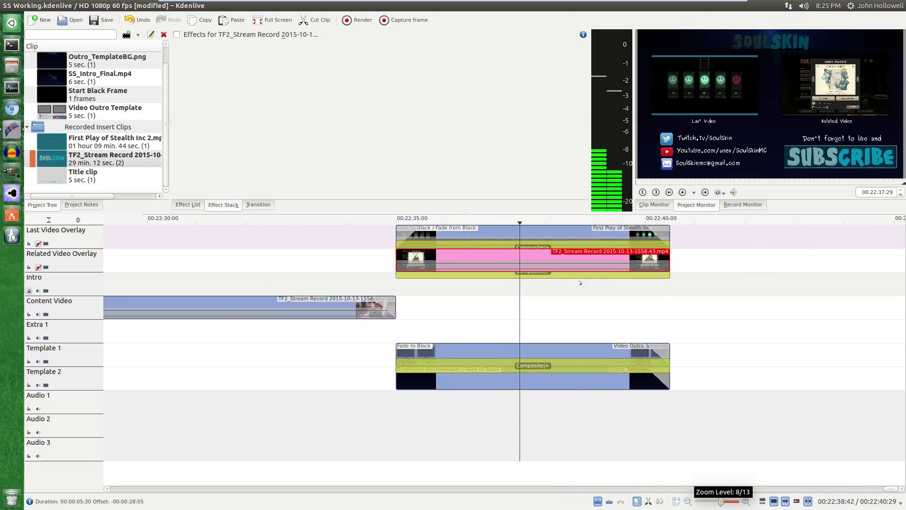
Apply the custom Fade In and Out effect to the Related Video Overlay clip and set its Fade from Black duration to 00:00:00:30
left_click(188, 204)
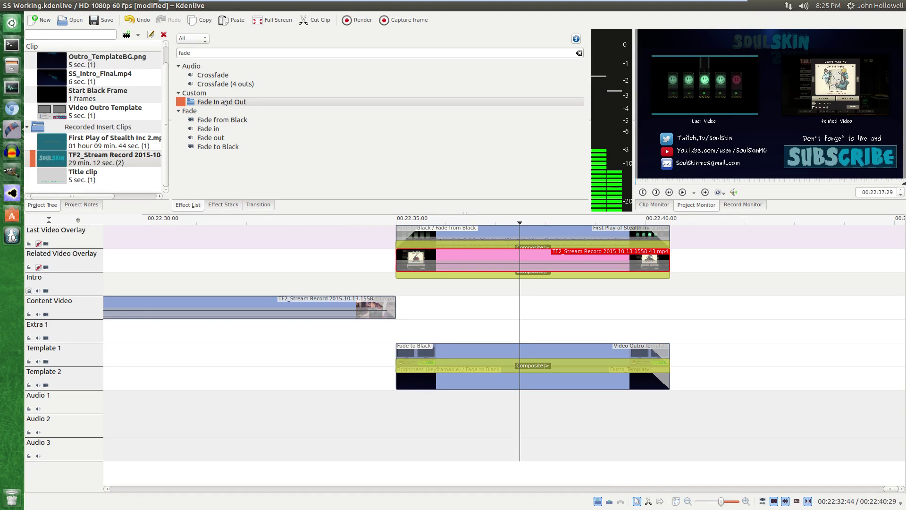
left_click_drag(225, 103, 513, 258)
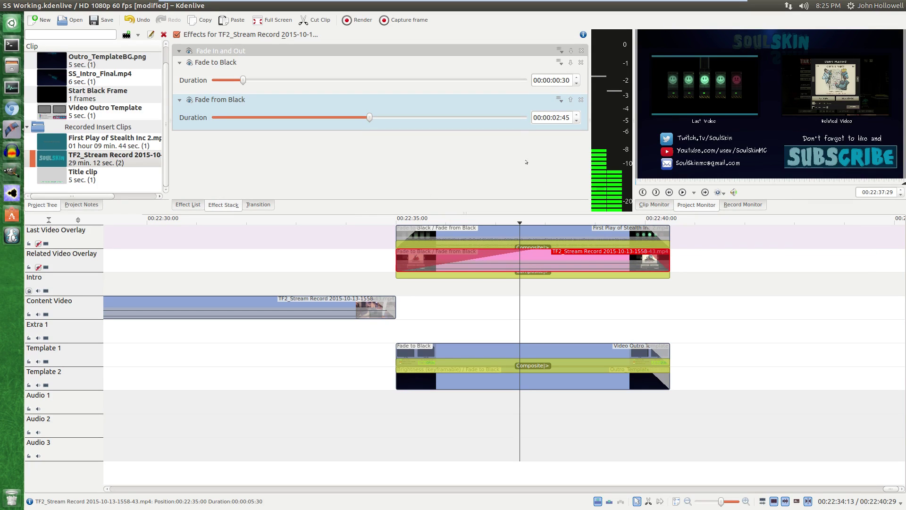
left_click_drag(367, 119, 243, 118)
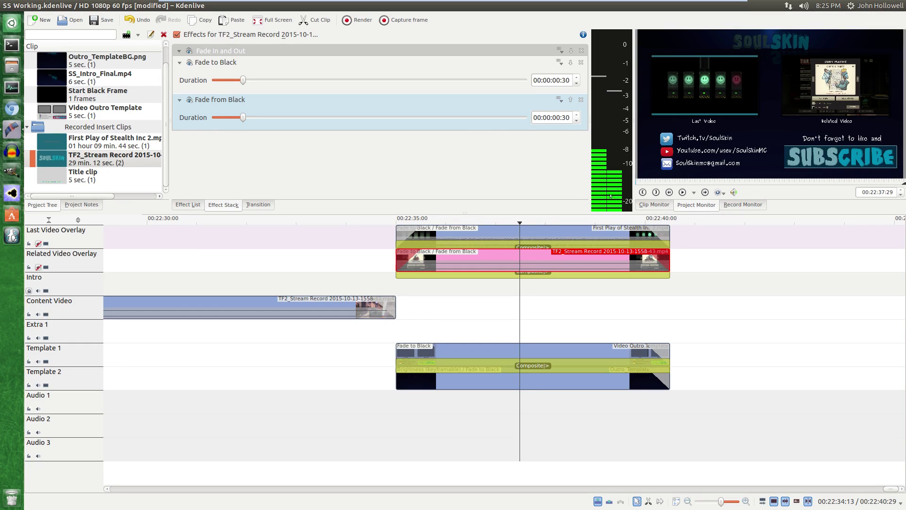
Play the outro from 00:22:35:01 and scrub through it to examine both video overlays and their fades
left_click_drag(418, 292, 396, 291)
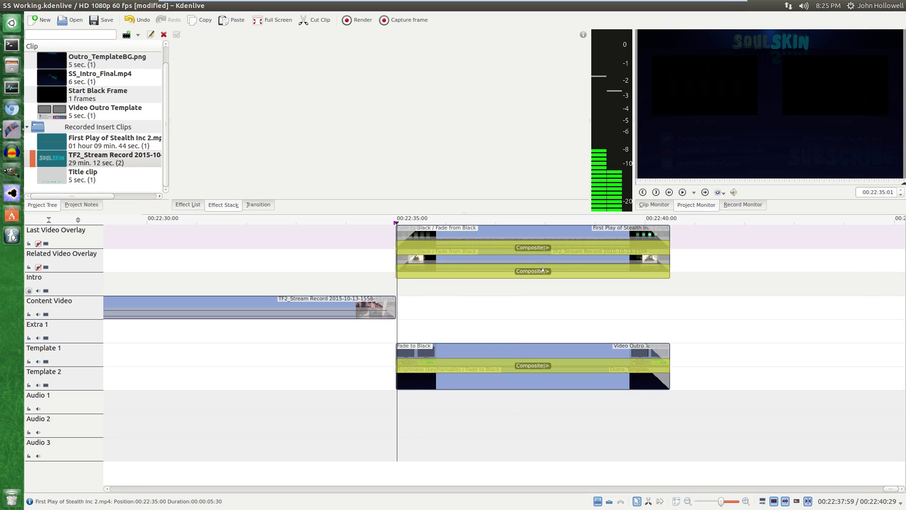
left_click(425, 273)
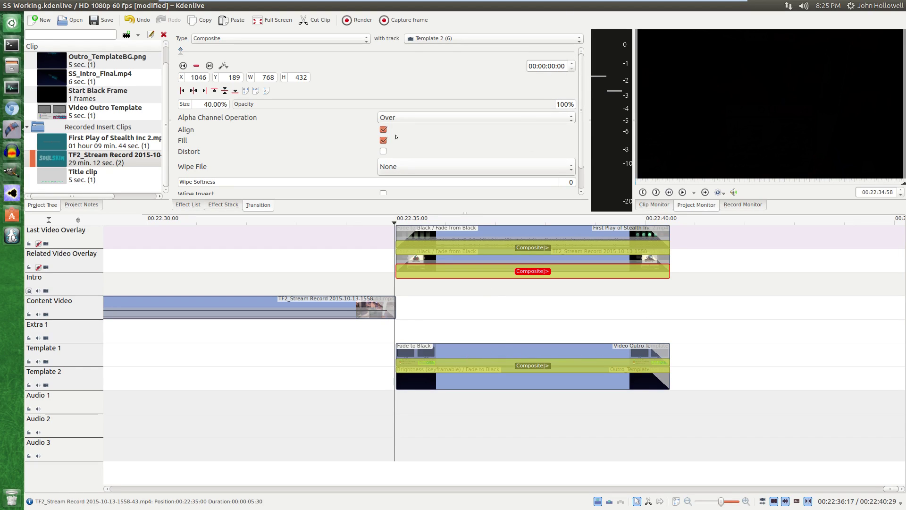
left_click(395, 333)
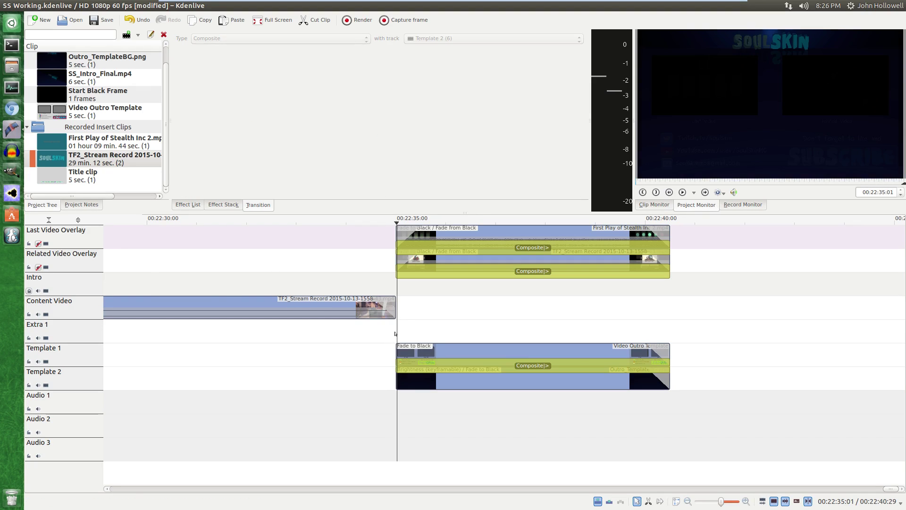
key("space")
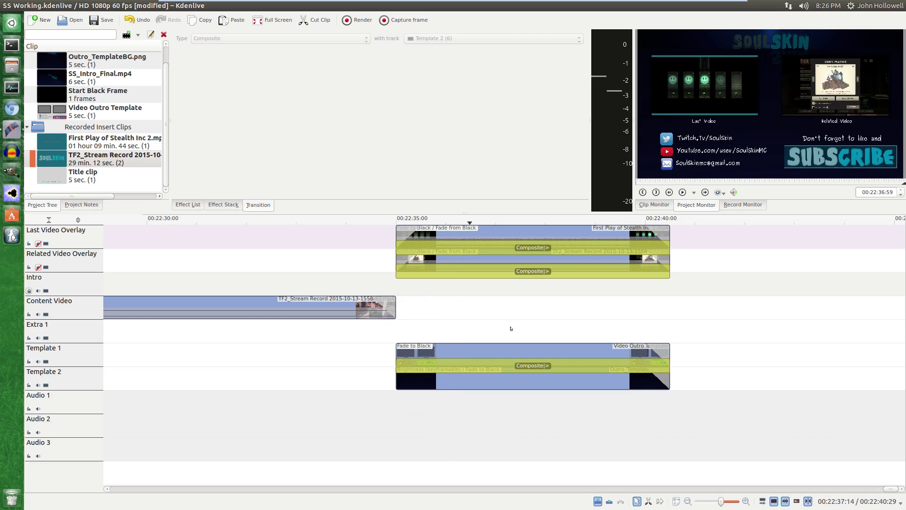
left_click_drag(661, 322, 662, 321)
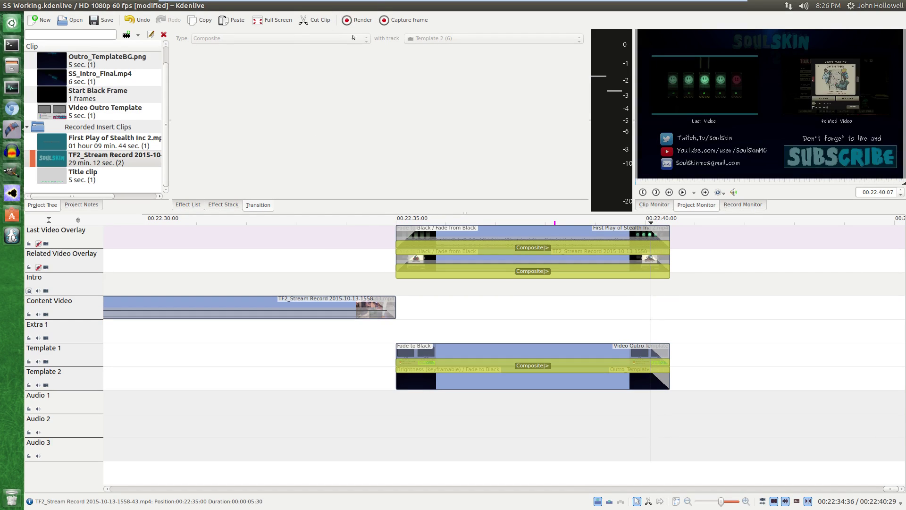
left_click(261, 348)
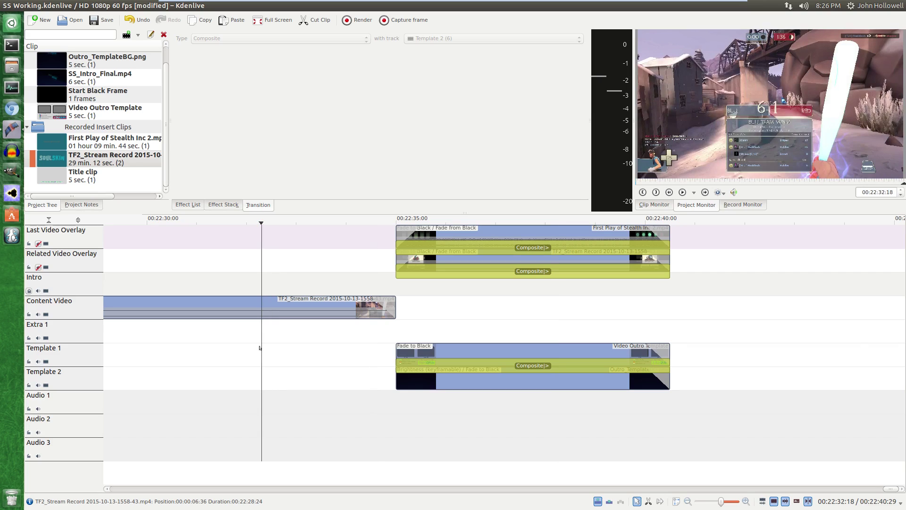
left_click(482, 323)
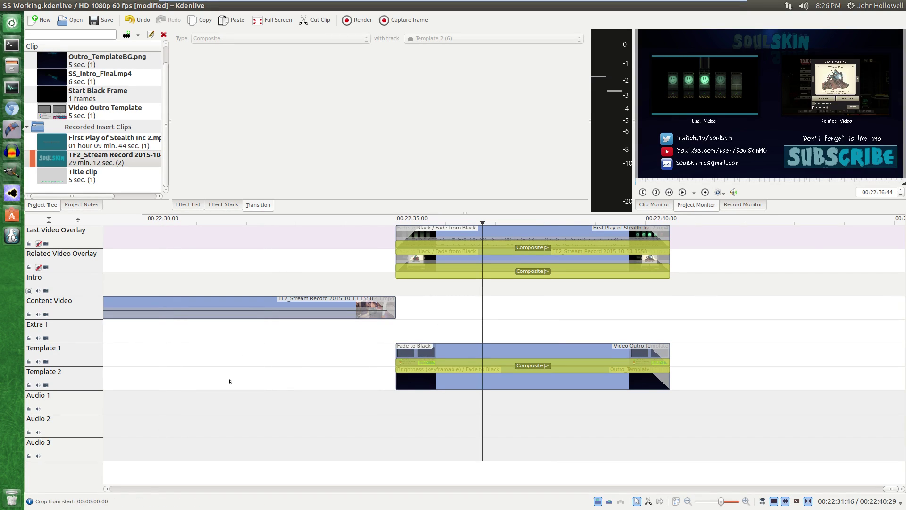
Zoom the timeline out to level 3/13 to view the long Content Video clip together with the outro
key("ctrl+minus")
key("ctrl+minus")
key("ctrl+minus")
key("ctrl+minus")
key("ctrl+minus")
key("ctrl+minus")
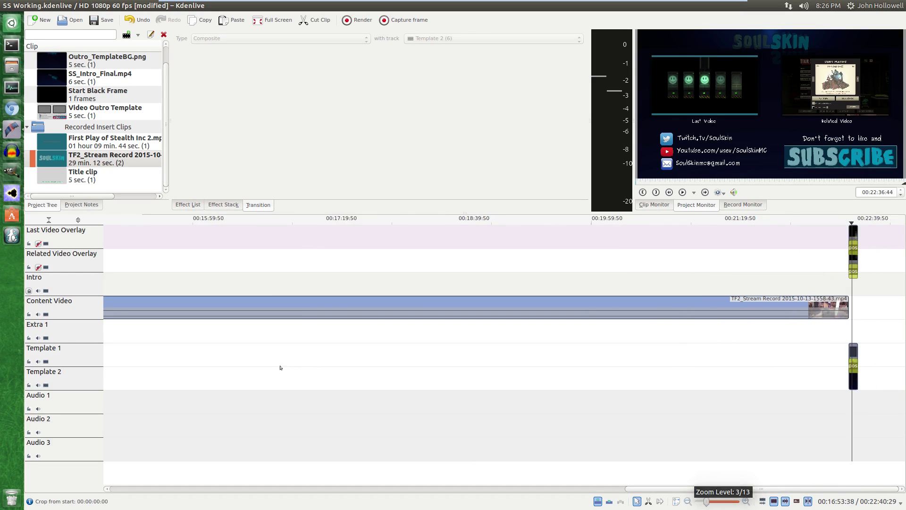